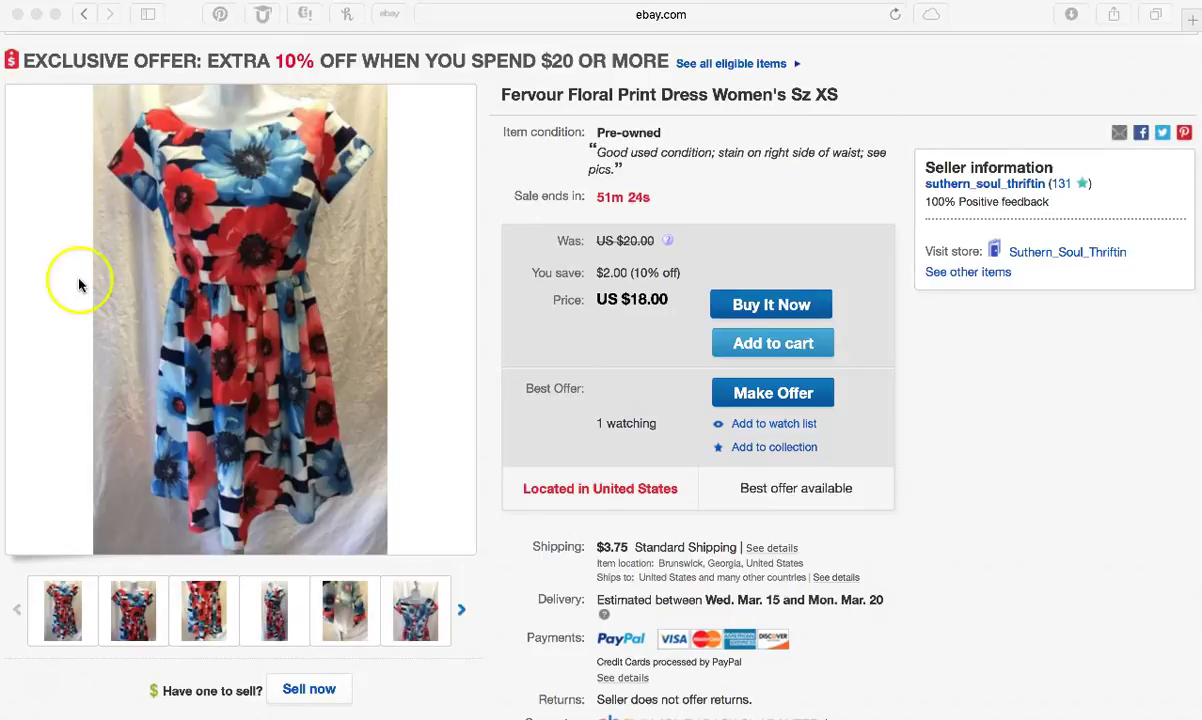
Return to the Manage promotions page and start creating a codeless coupon promotion
{"action": "left_click", "coordinate": [86, 15]}
{"action": "left_click", "coordinate": [86, 15]}
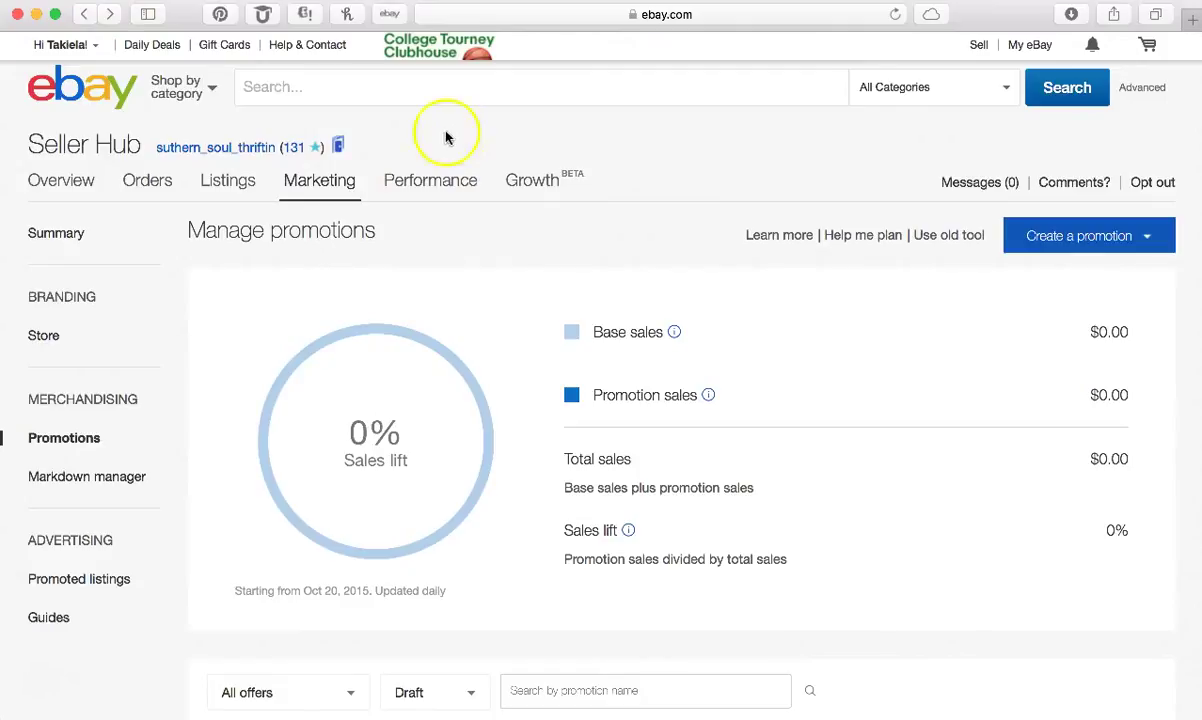
{"action": "mouse_move", "coordinate": [327, 183]}
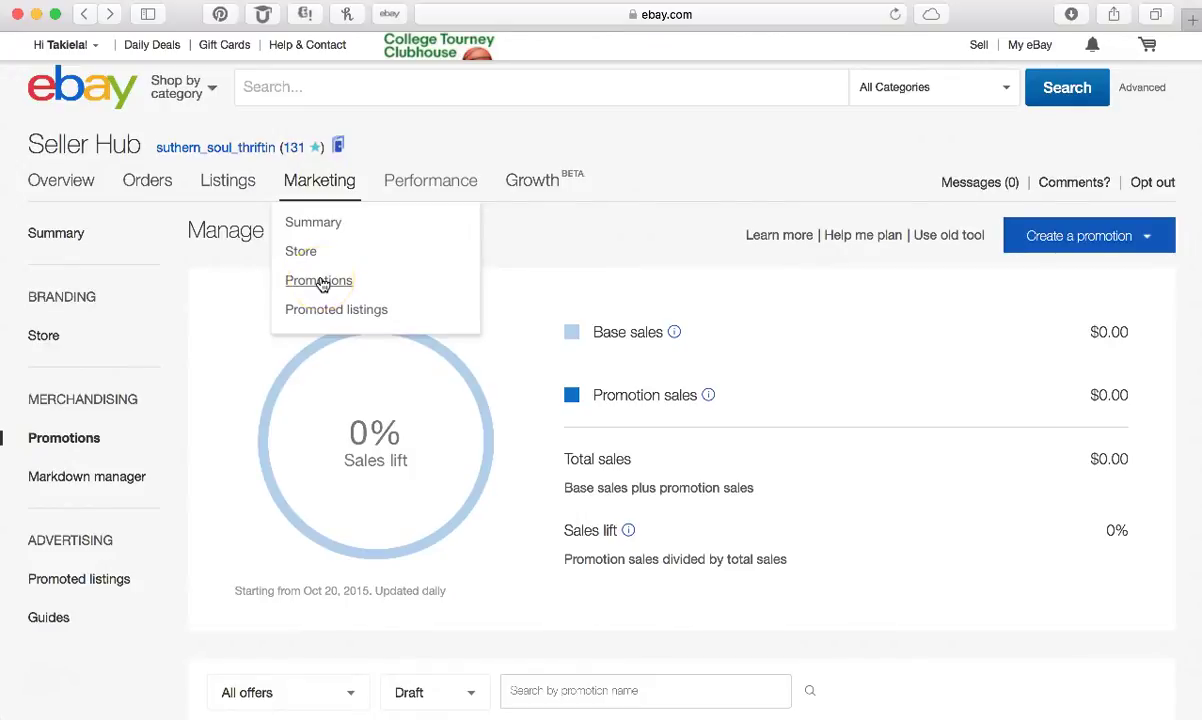
{"action": "left_click", "coordinate": [1072, 232]}
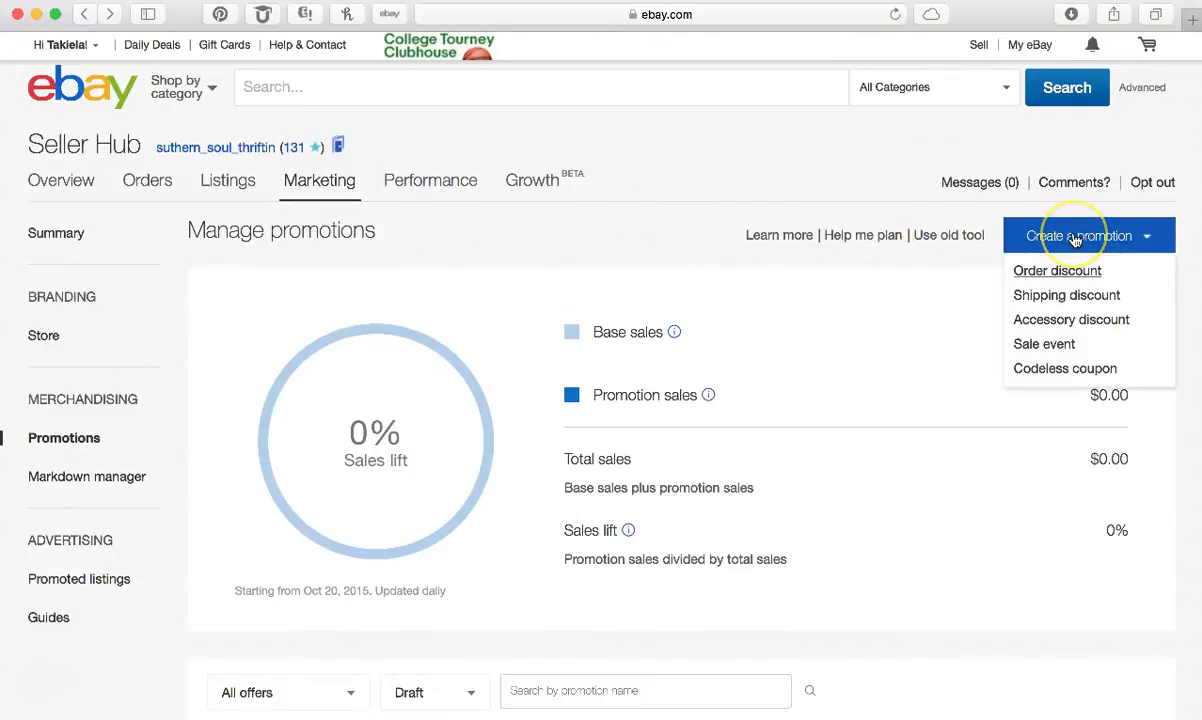
{"action": "left_click", "coordinate": [1040, 370]}
{"action": "left_click", "coordinate": [953, 510]}
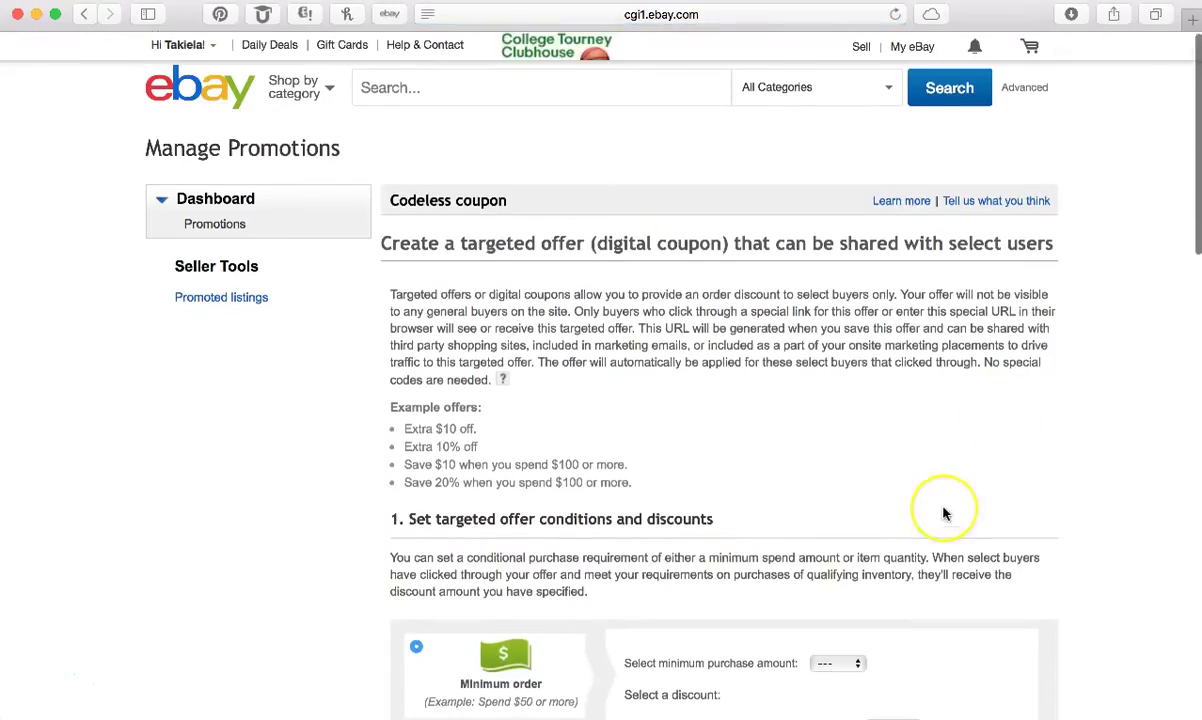
Base the targeted offer on a minimum order and set the minimum purchase amount to $20
{"action": "scroll", "coordinate": [944, 510], "scroll_direction": "down", "scroll_amount": 3}
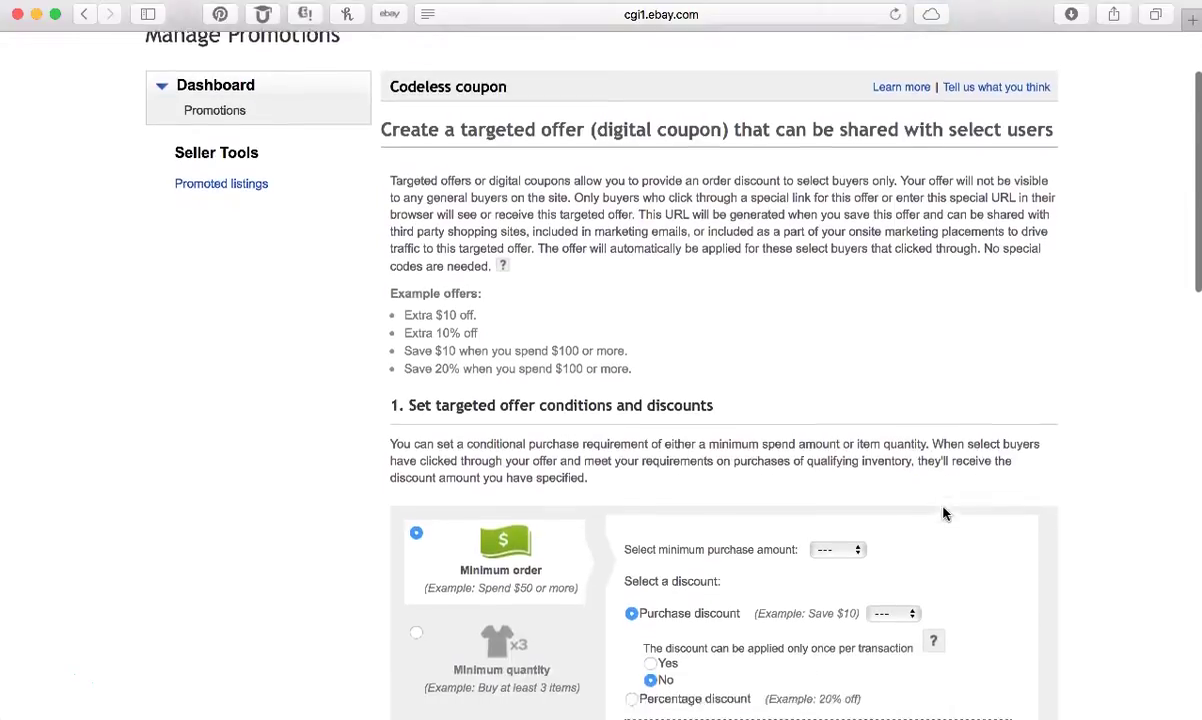
{"action": "scroll", "coordinate": [944, 513], "scroll_direction": "down", "scroll_amount": 3}
{"action": "scroll", "coordinate": [944, 513], "scroll_direction": "down", "scroll_amount": 5}
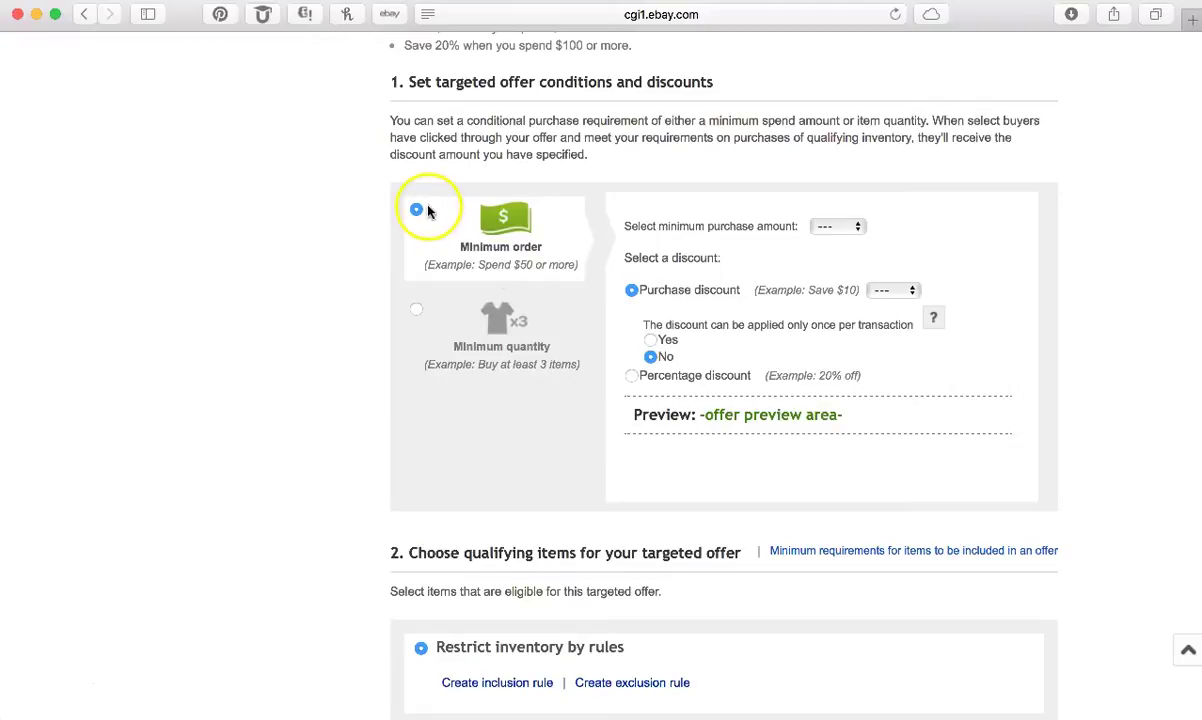
{"action": "left_click", "coordinate": [416, 310]}
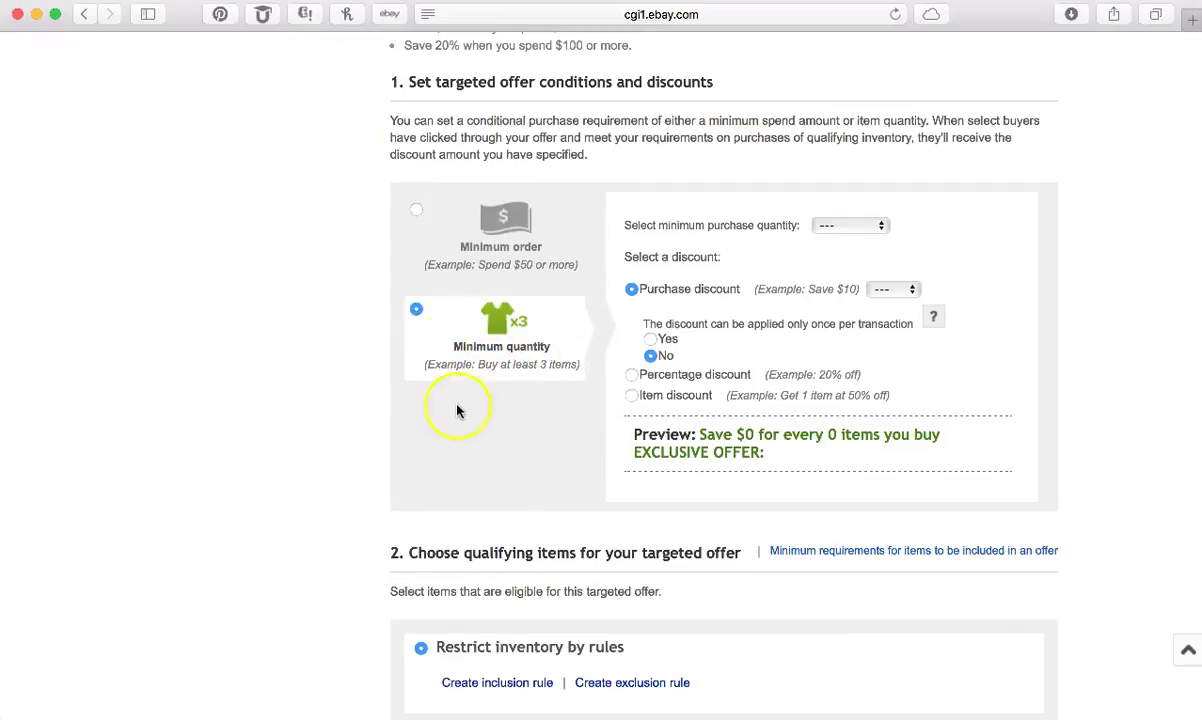
{"action": "left_click", "coordinate": [416, 209]}
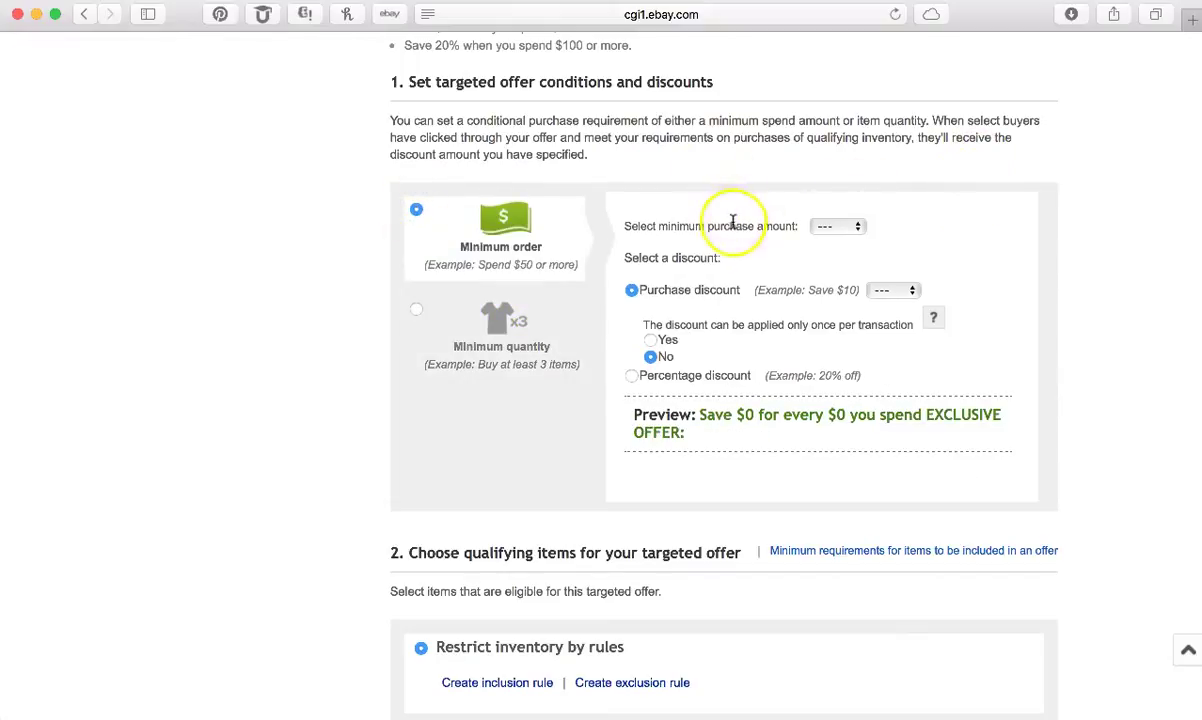
{"action": "left_click", "coordinate": [858, 228]}
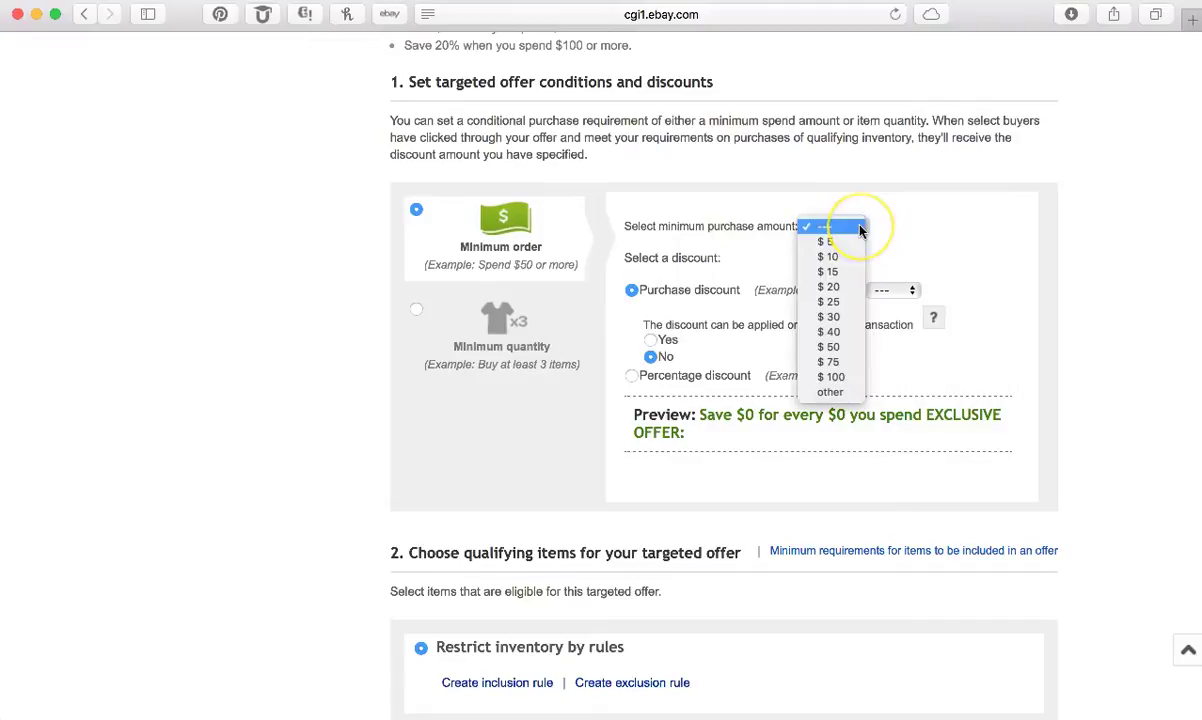
{"action": "left_click", "coordinate": [838, 289]}
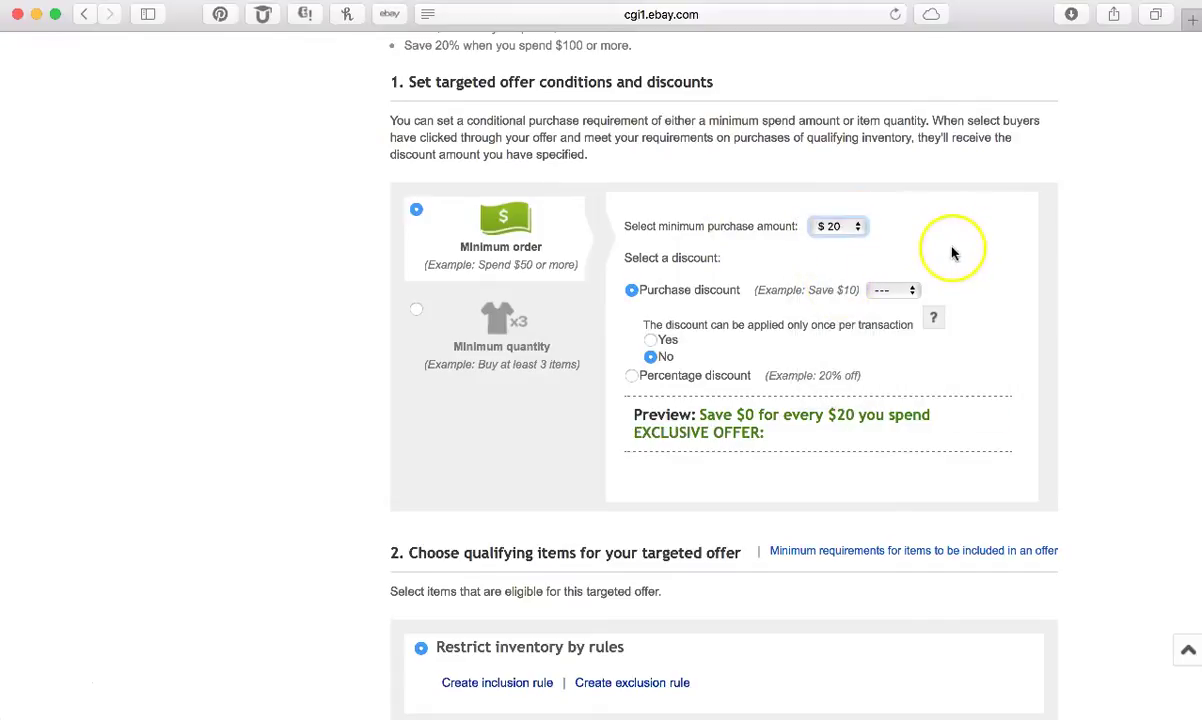
Make the offer's discount a percentage discount and set it to 10%
{"action": "scroll", "coordinate": [955, 252], "scroll_direction": "down", "scroll_amount": 1}
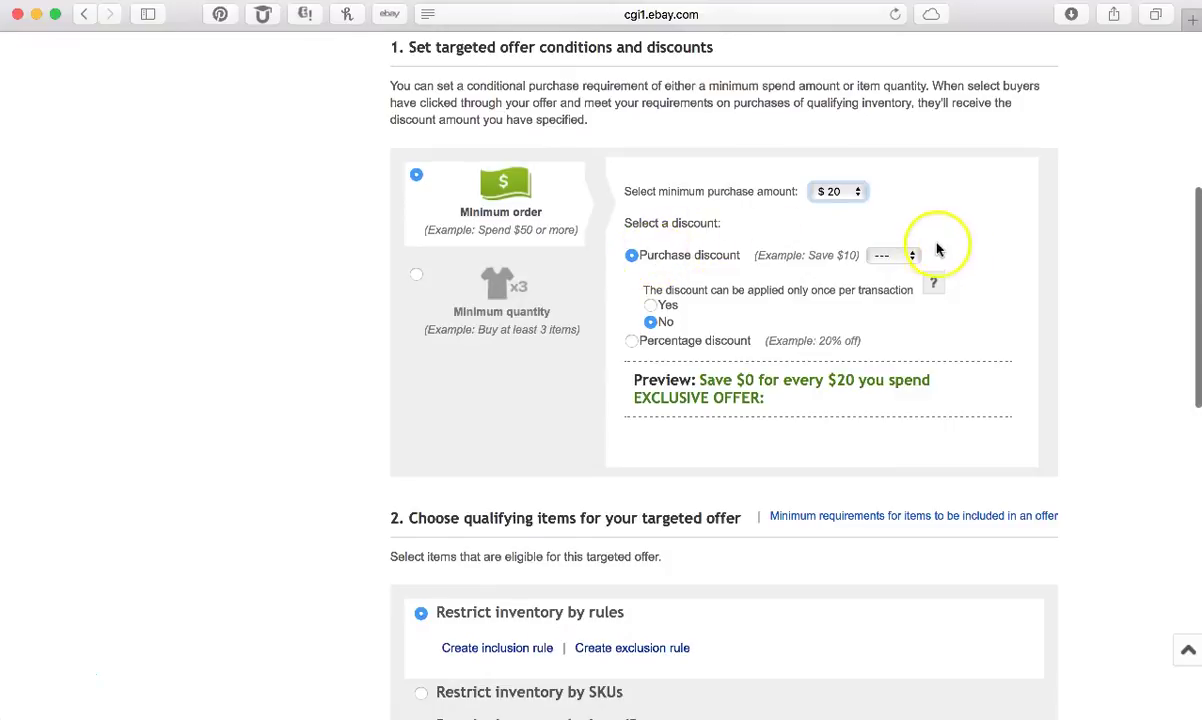
{"action": "left_click", "coordinate": [910, 256]}
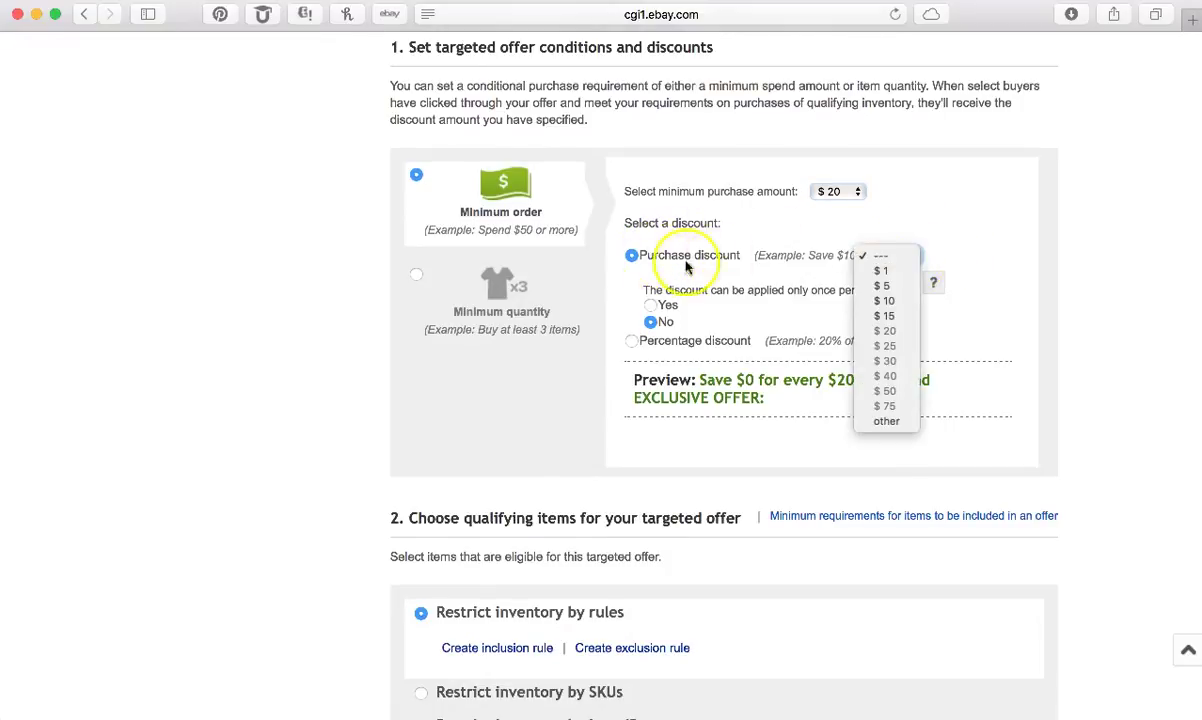
{"action": "left_click", "coordinate": [944, 236]}
{"action": "left_click", "coordinate": [632, 341]}
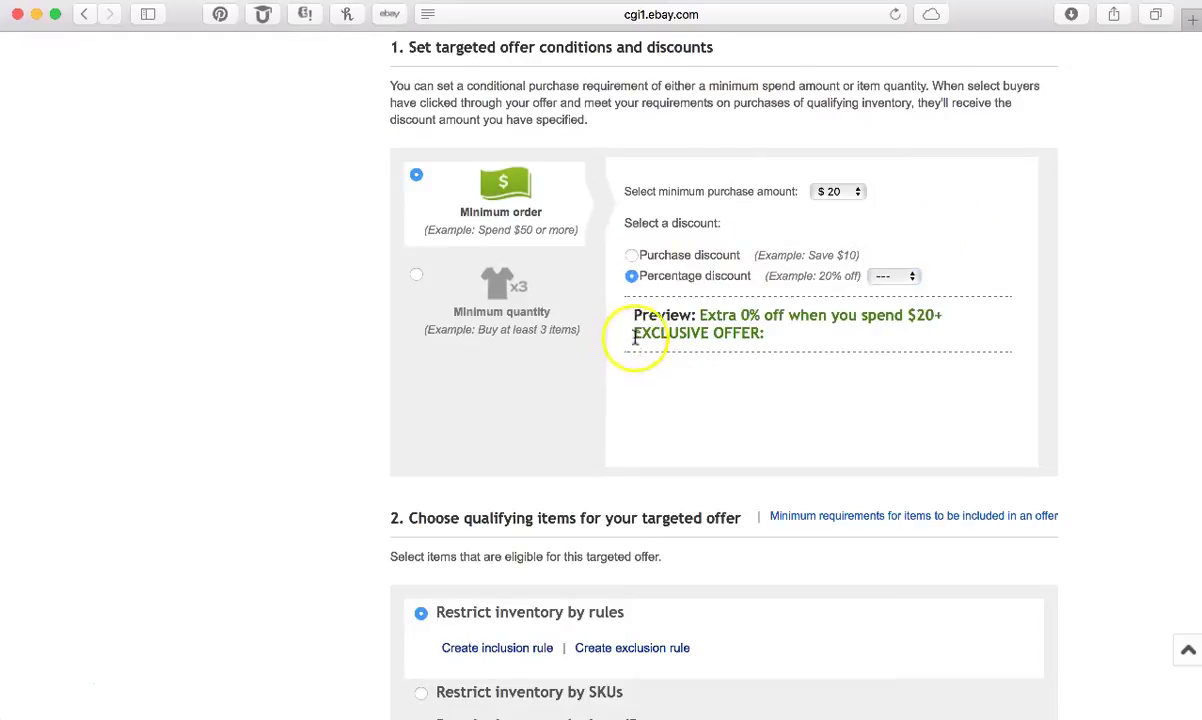
{"action": "left_click", "coordinate": [916, 279]}
{"action": "left_click", "coordinate": [950, 215]}
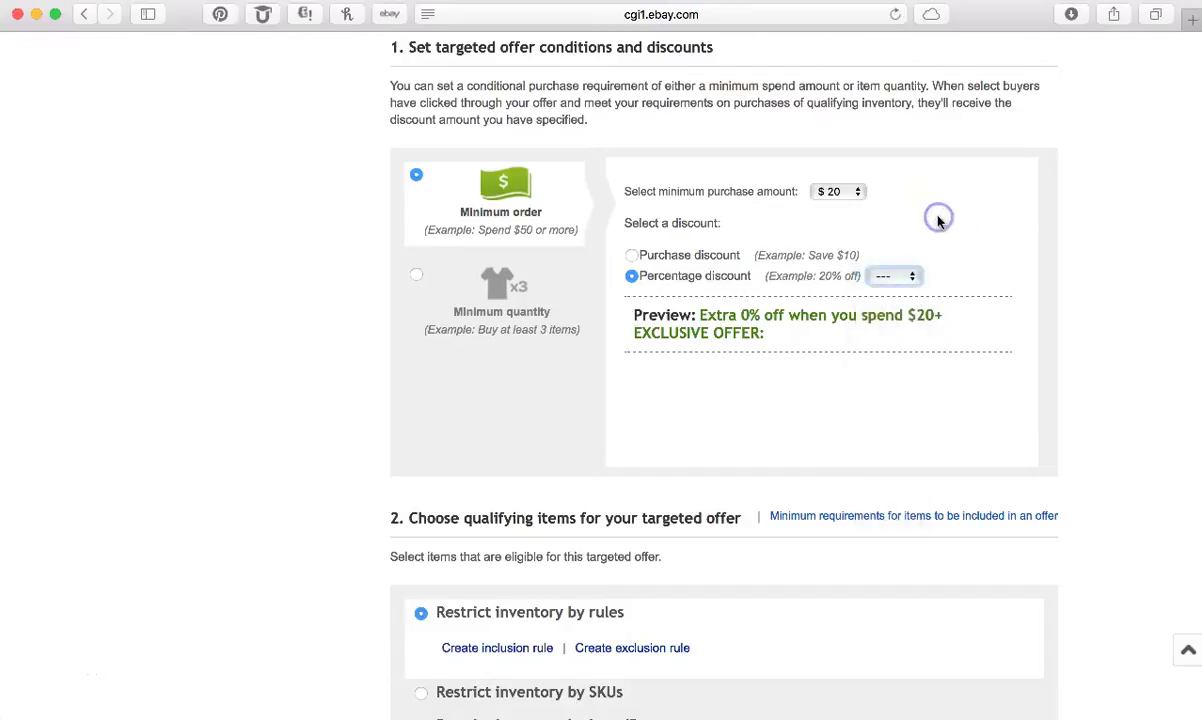
{"action": "left_click", "coordinate": [688, 241]}
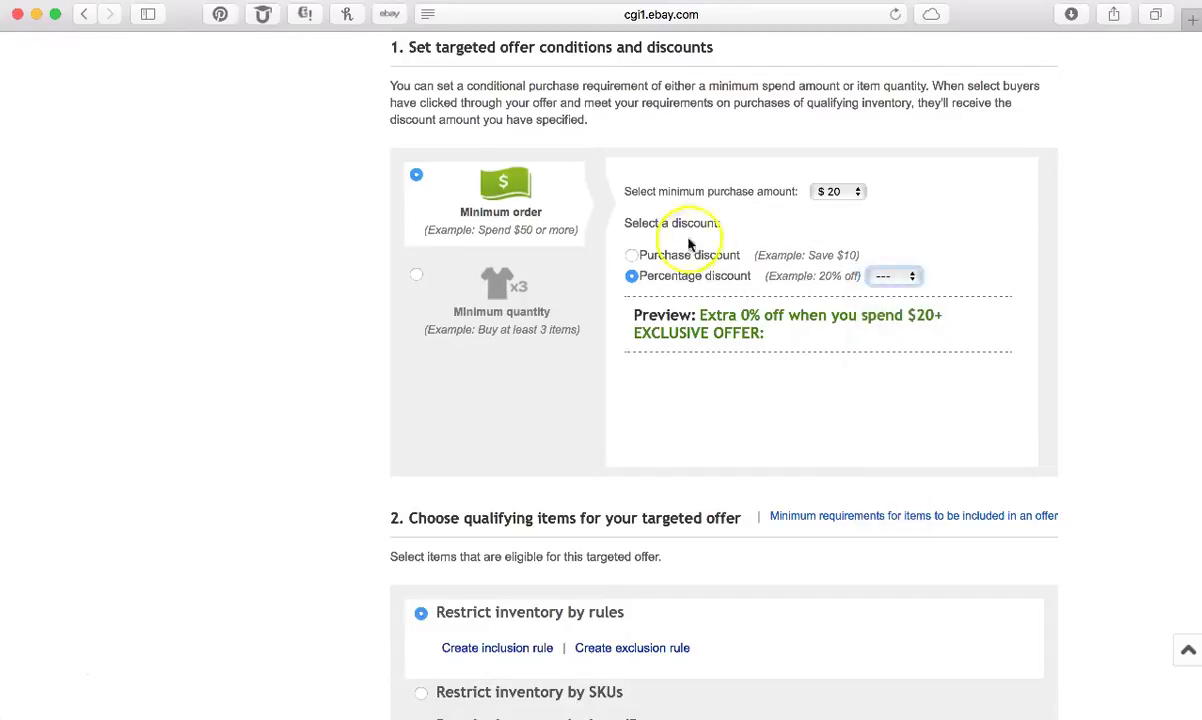
{"action": "left_click", "coordinate": [916, 279]}
{"action": "left_click", "coordinate": [899, 304]}
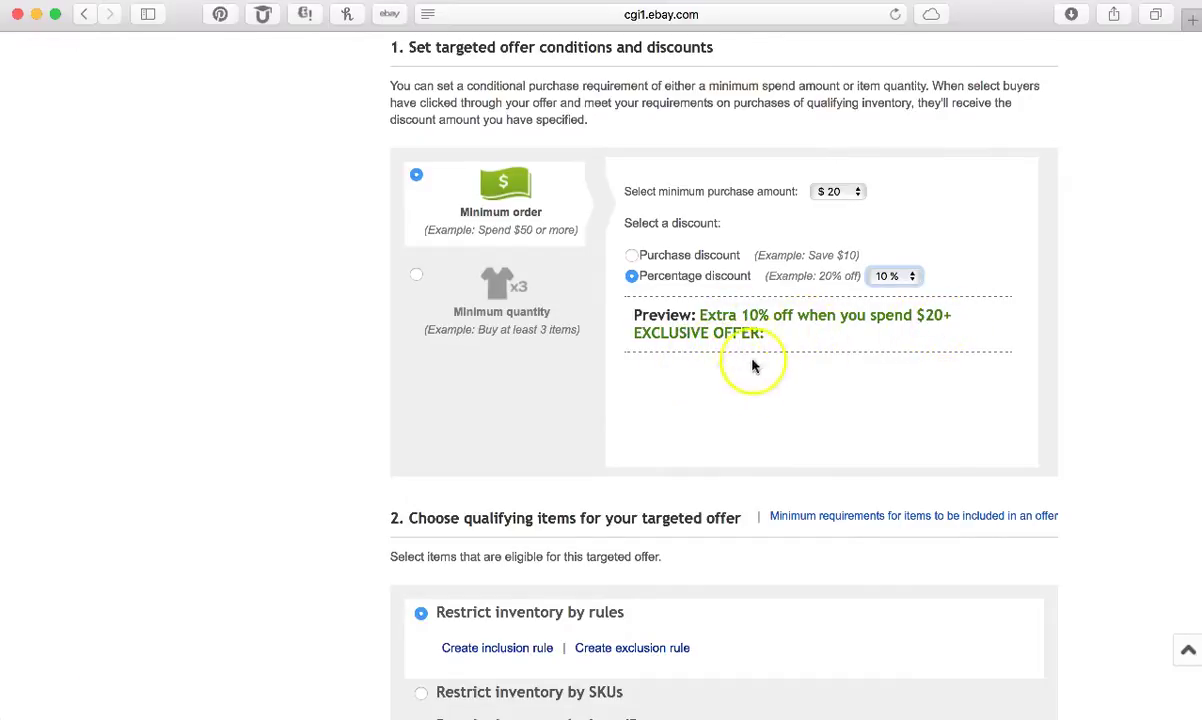
Start an exclusion rule for the targeted offer's qualifying items
{"action": "scroll", "coordinate": [746, 420], "scroll_direction": "down", "scroll_amount": 1}
{"action": "scroll", "coordinate": [746, 420], "scroll_direction": "down", "scroll_amount": 5}
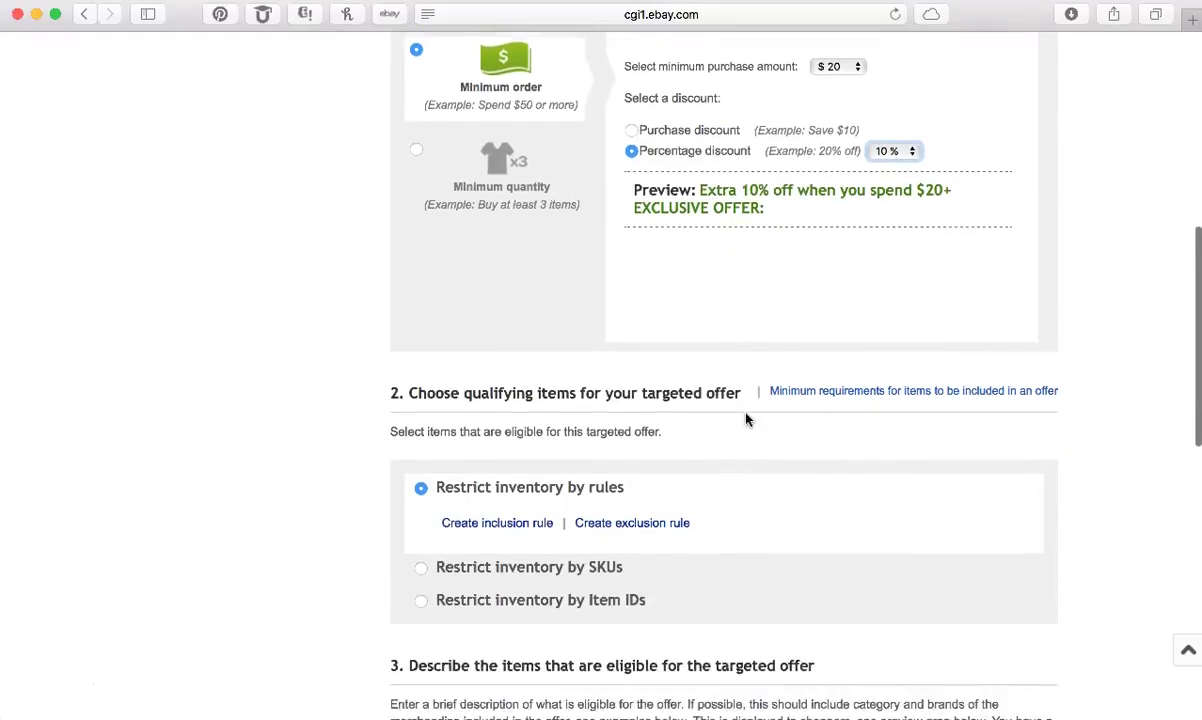
{"action": "scroll", "coordinate": [746, 420], "scroll_direction": "down", "scroll_amount": 2}
{"action": "scroll", "coordinate": [746, 420], "scroll_direction": "down", "scroll_amount": 2}
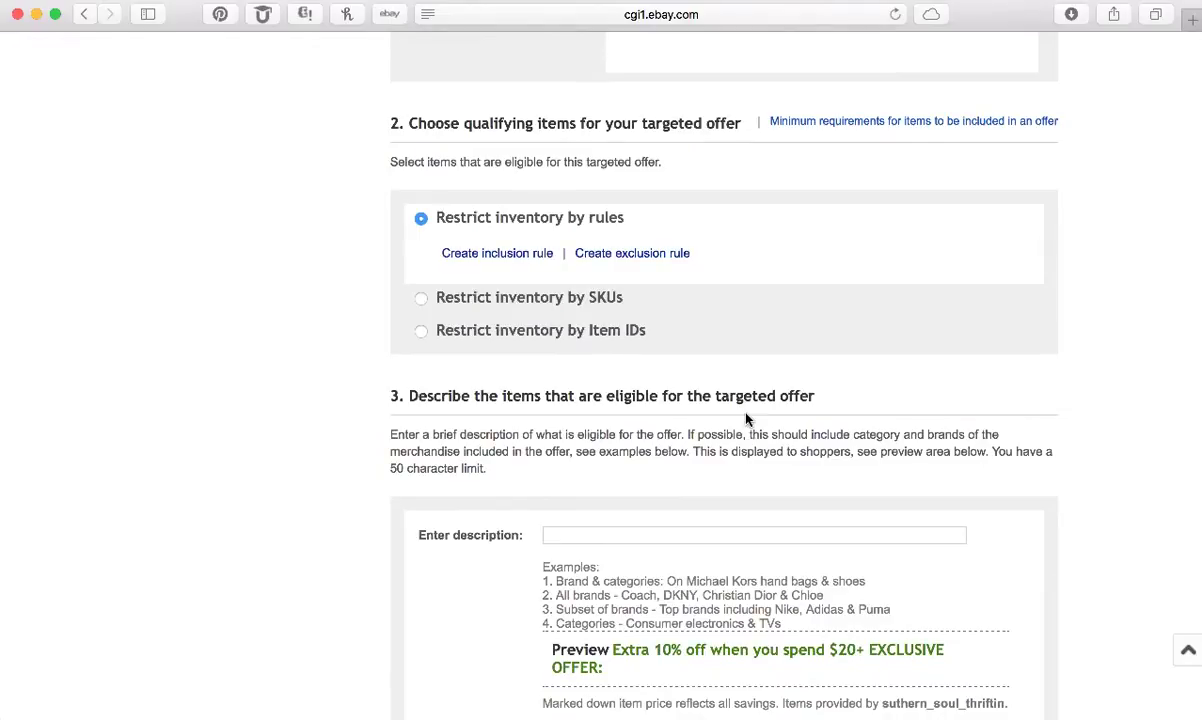
{"action": "scroll", "coordinate": [775, 270], "scroll_direction": "down", "scroll_amount": 1}
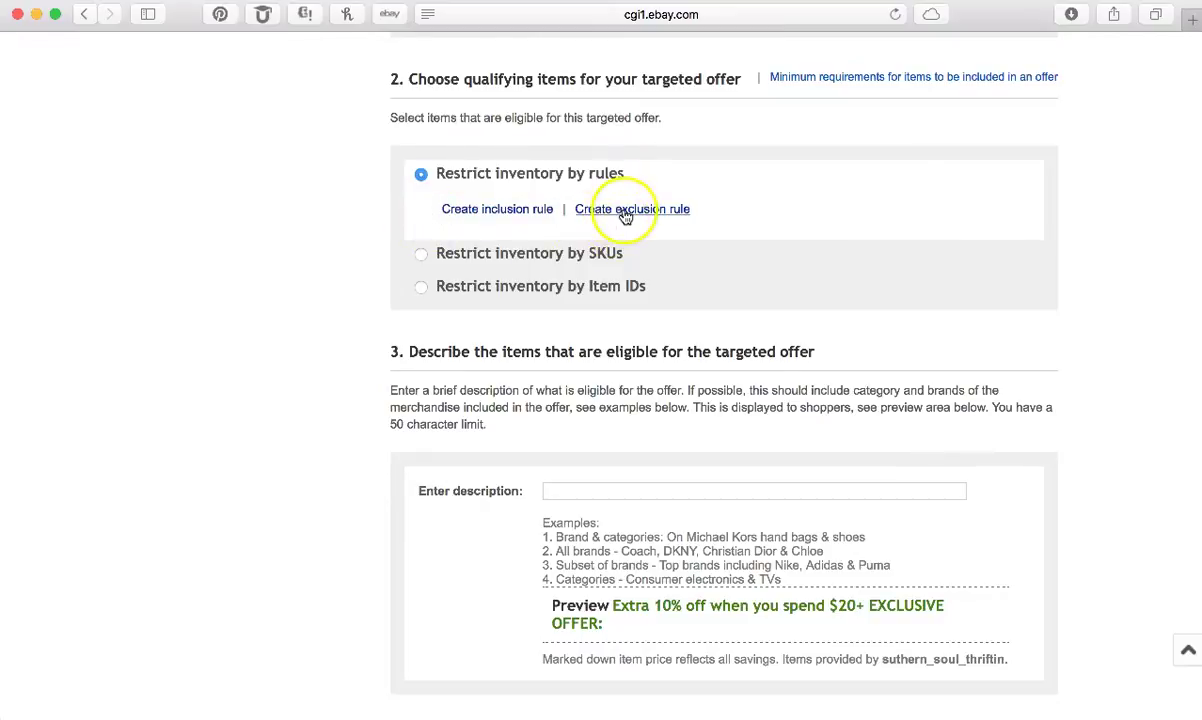
{"action": "left_click", "coordinate": [672, 216]}
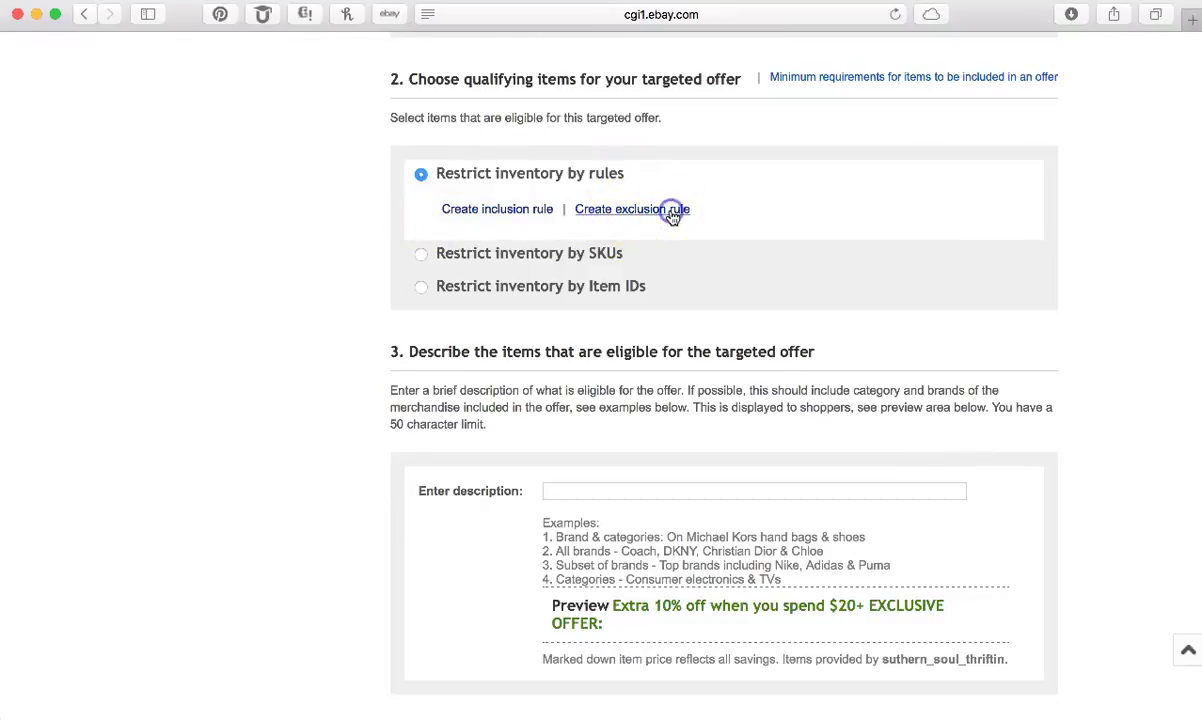
{"action": "scroll", "coordinate": [704, 341], "scroll_direction": "down", "scroll_amount": 1}
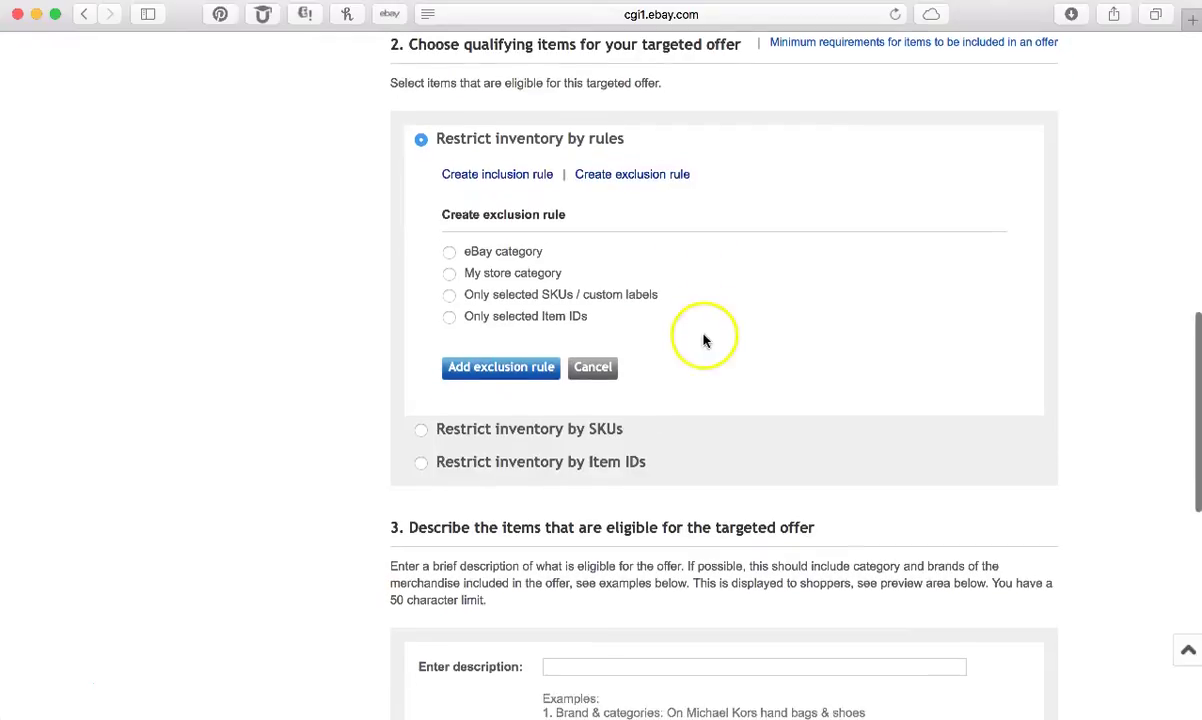
Base the exclusion rule on eBay category and look through the available categories without choosing one
{"action": "left_click", "coordinate": [450, 254]}
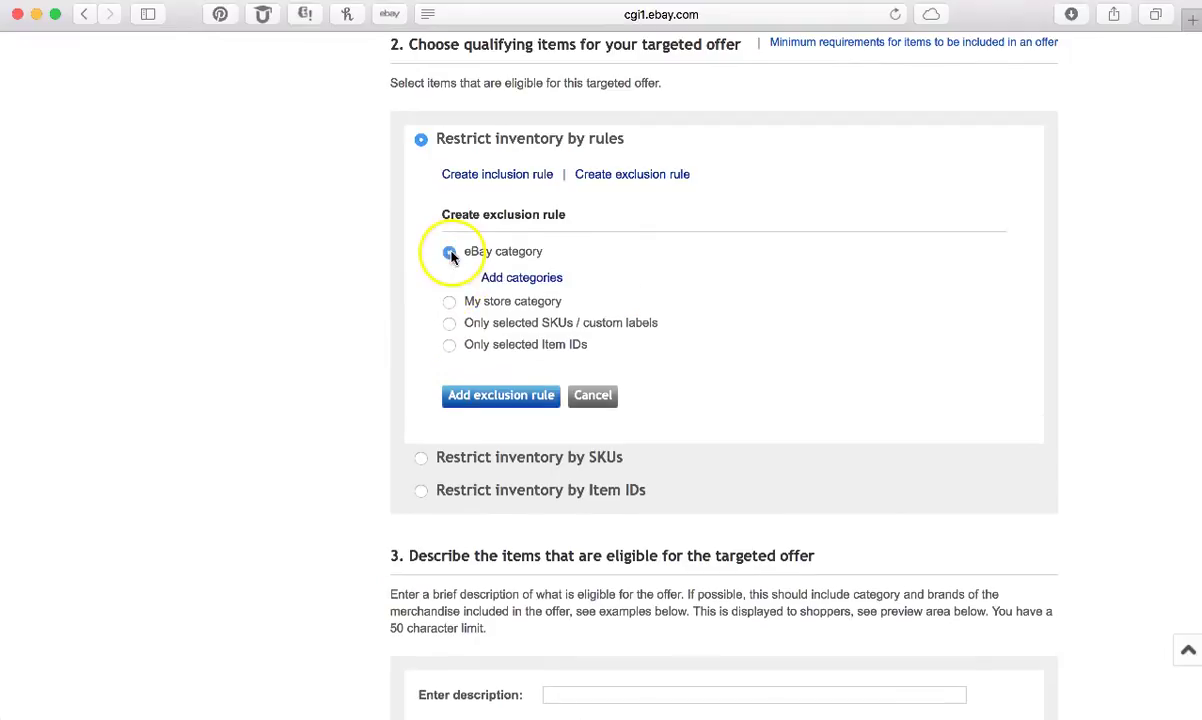
{"action": "left_click", "coordinate": [553, 280]}
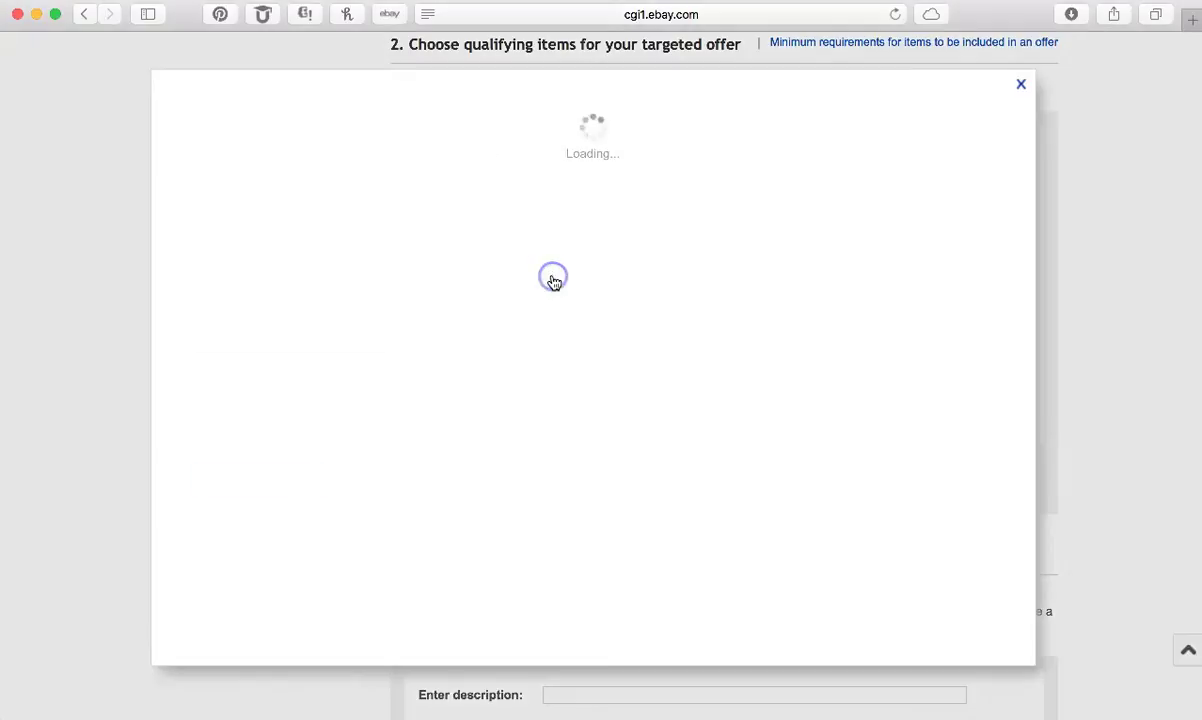
{"action": "scroll", "coordinate": [282, 282], "scroll_direction": "down", "scroll_amount": 1}
{"action": "scroll", "coordinate": [282, 282], "scroll_direction": "down", "scroll_amount": 4}
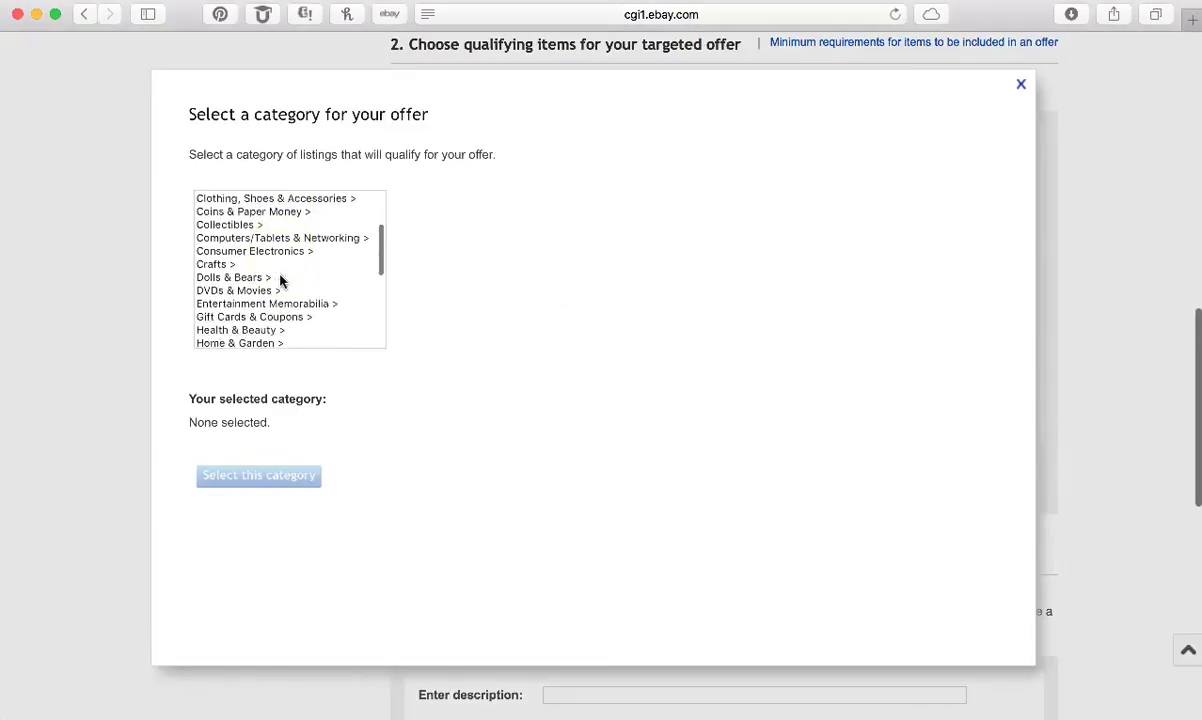
{"action": "scroll", "coordinate": [282, 282], "scroll_direction": "up", "scroll_amount": 3}
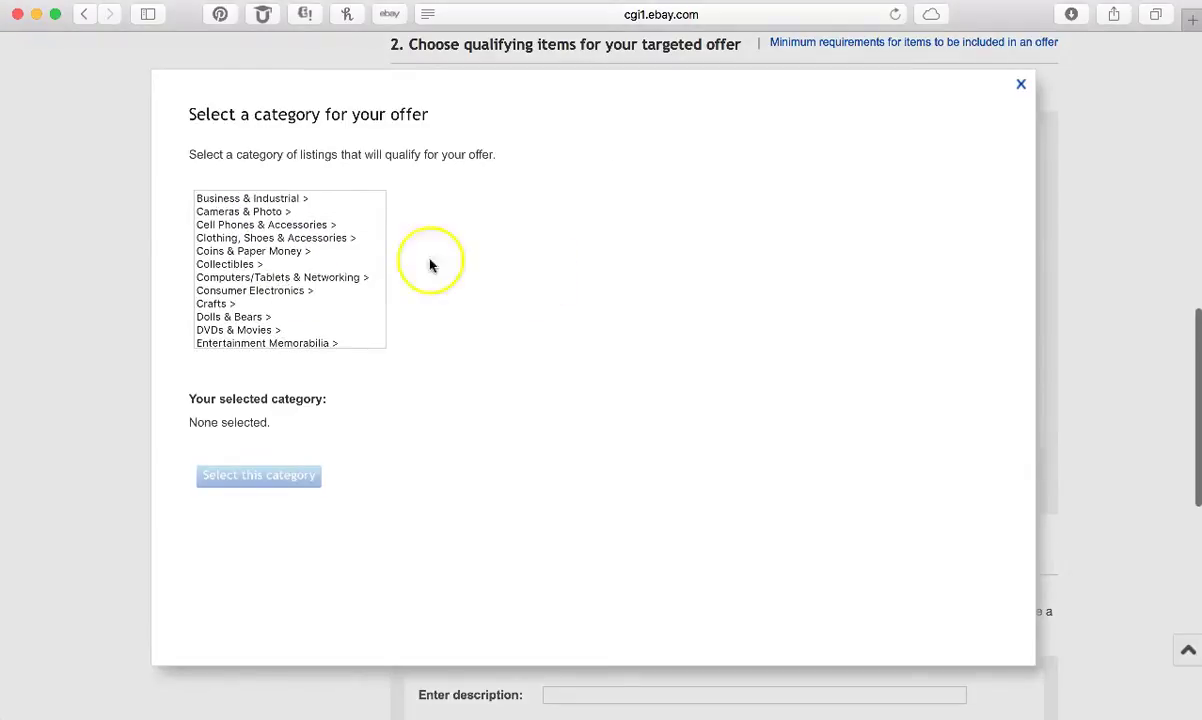
{"action": "left_click", "coordinate": [1020, 86]}
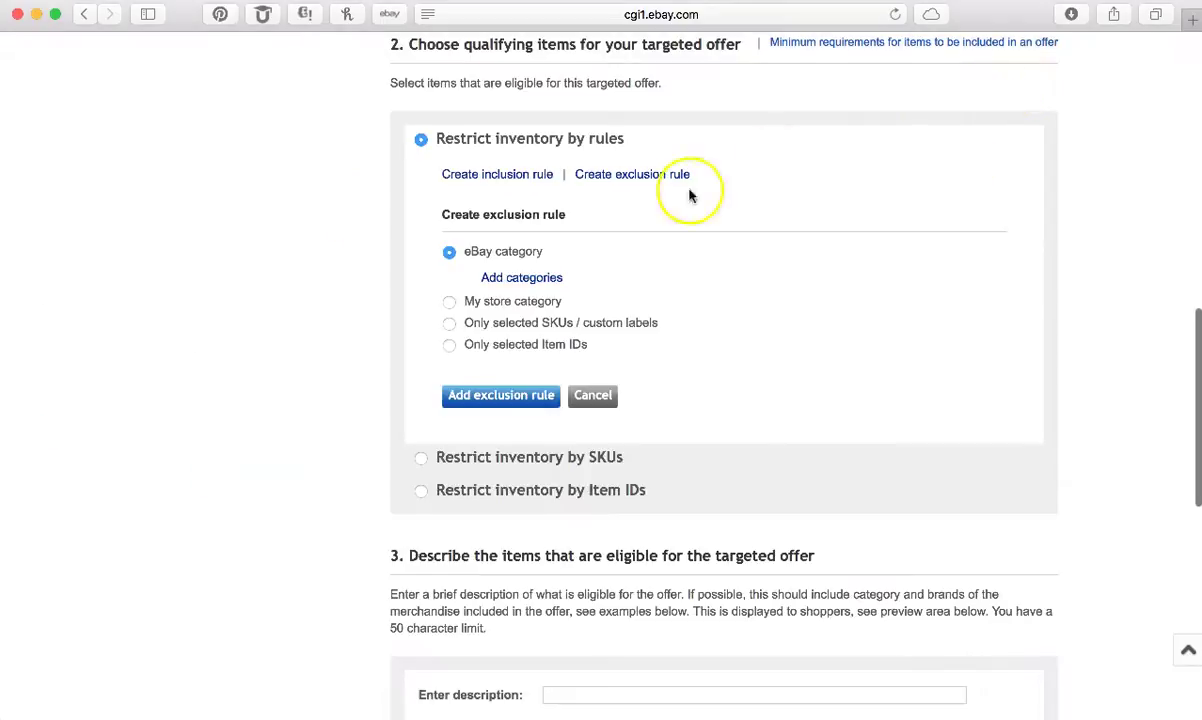
Base the exclusion rule on the seller's own store category and select Clearance Bin!! as the excluded category
{"action": "left_click", "coordinate": [448, 302]}
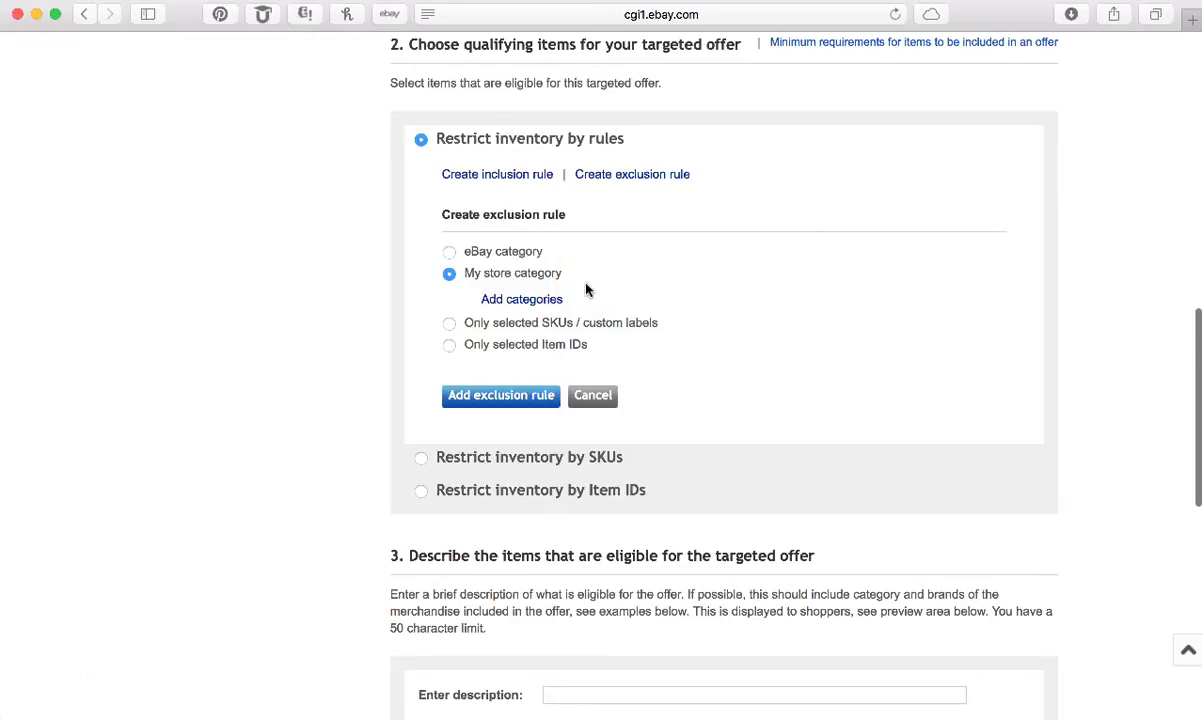
{"action": "left_click", "coordinate": [537, 300]}
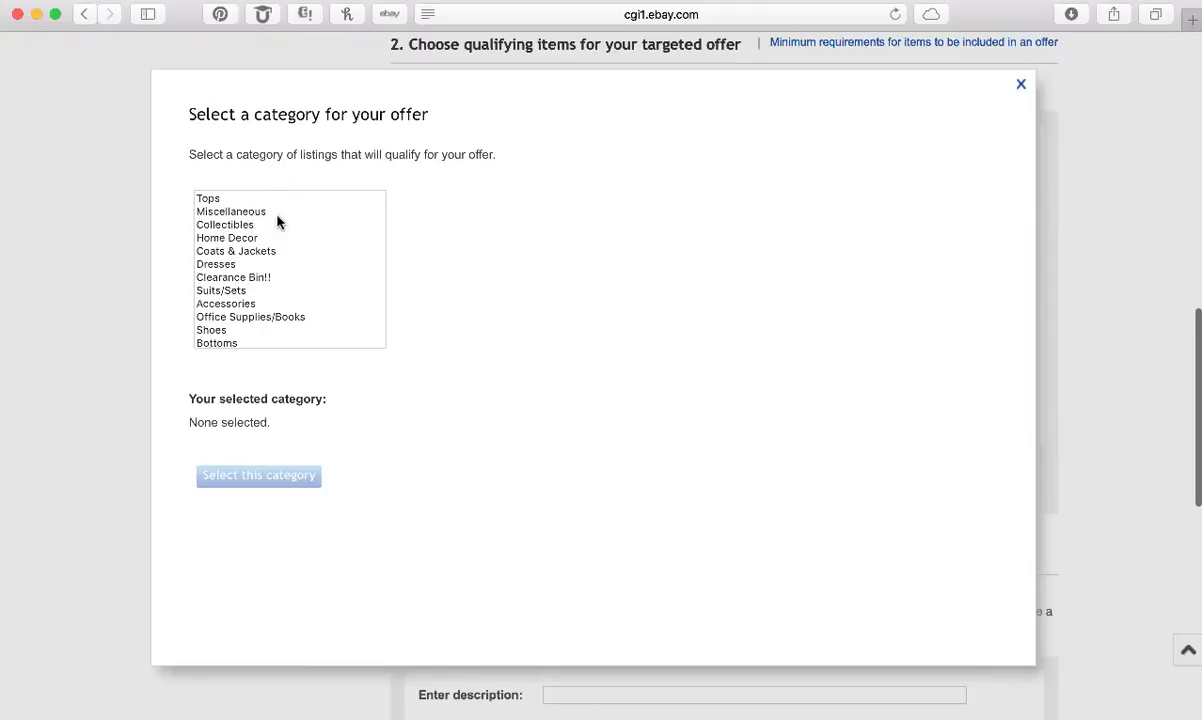
{"action": "scroll", "coordinate": [236, 296], "scroll_direction": "down", "scroll_amount": 1}
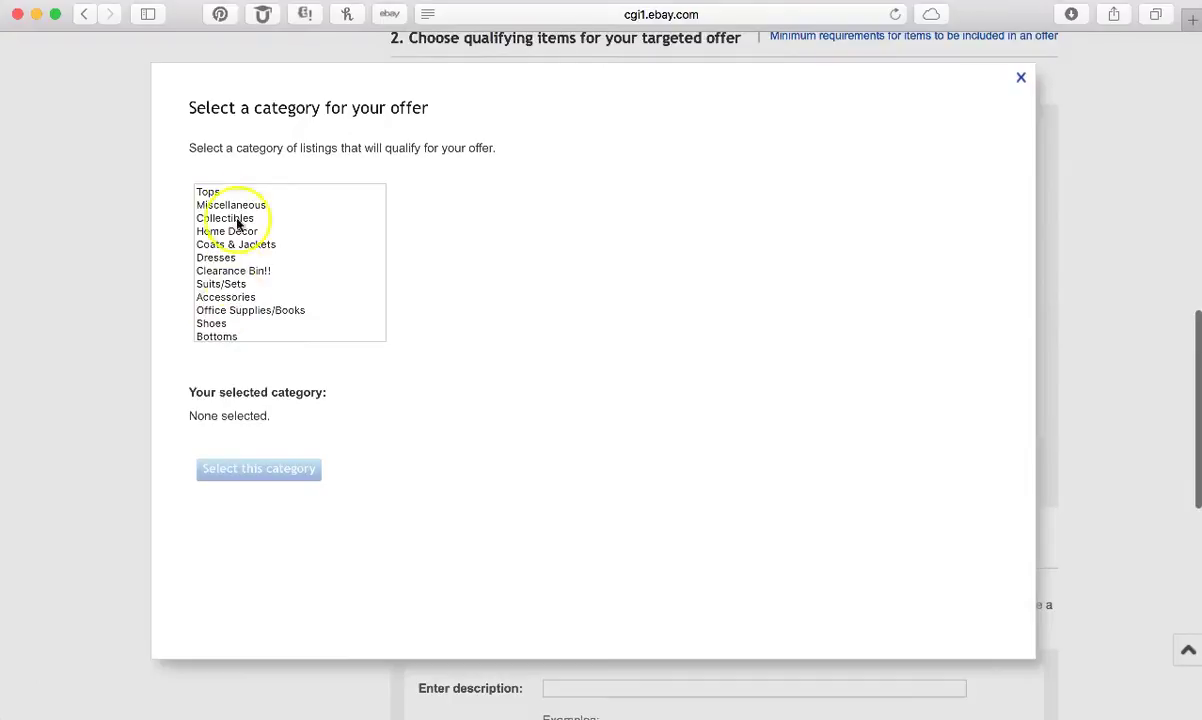
{"action": "left_click", "coordinate": [257, 271]}
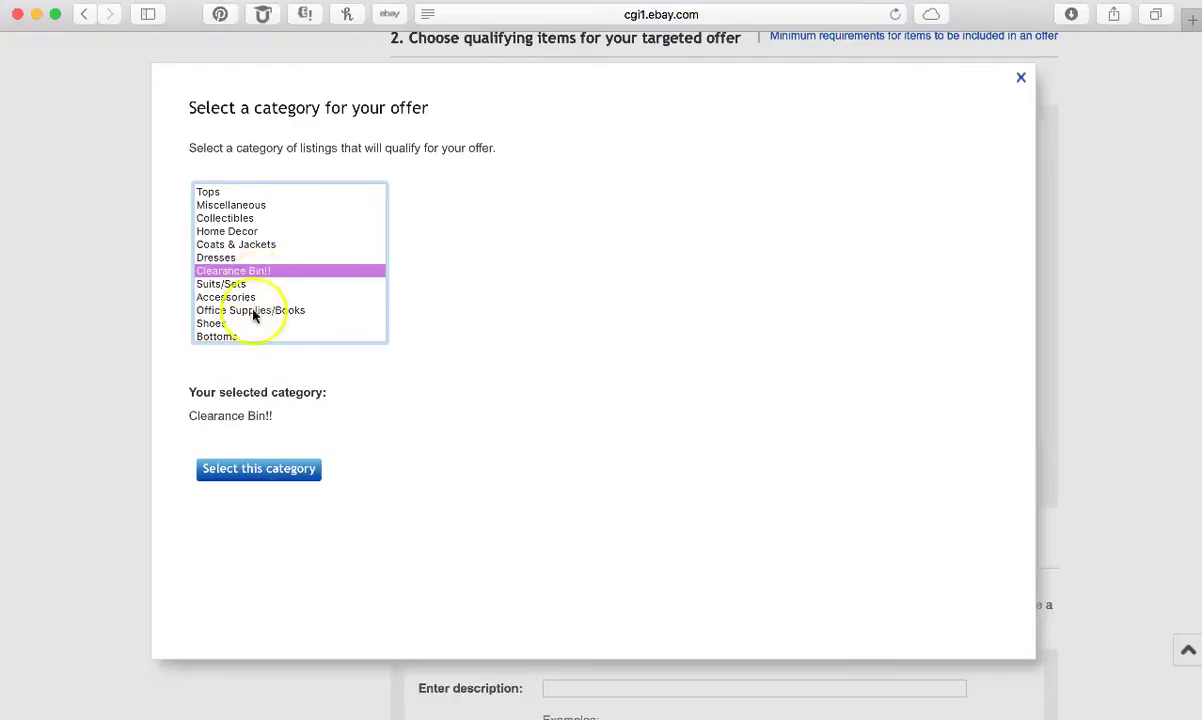
{"action": "left_click", "coordinate": [234, 470]}
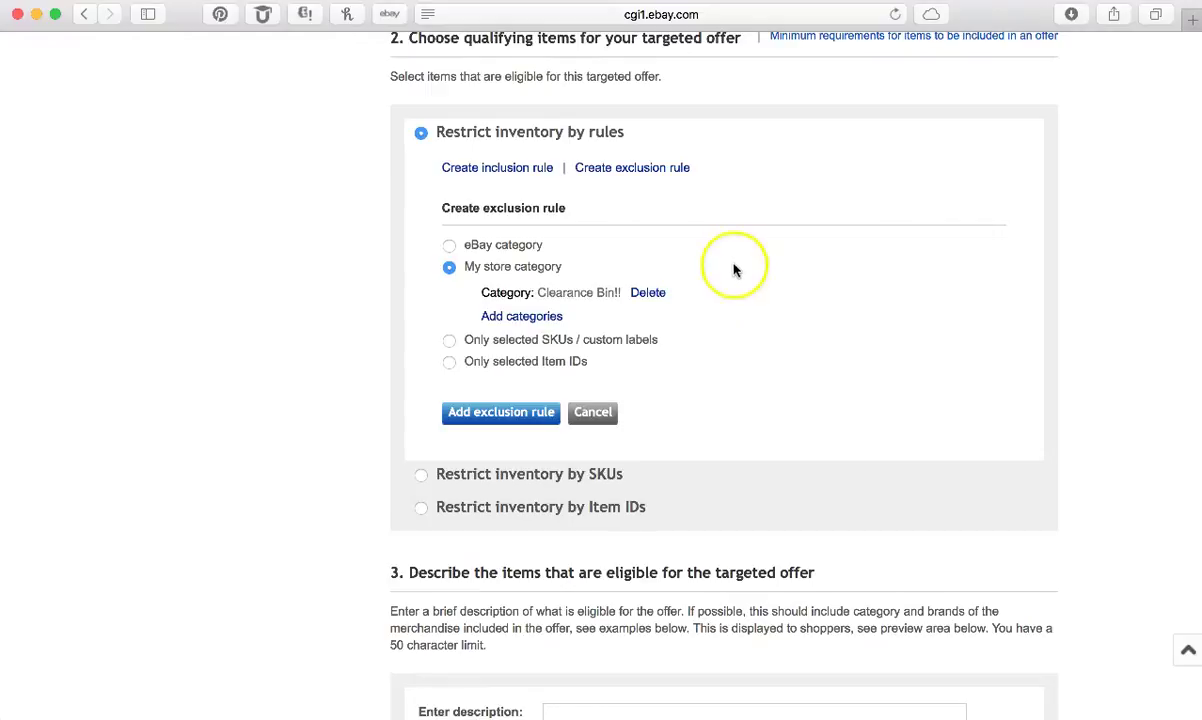
Start an inclusion rule based on eBay category and view the category choices without selecting one
{"action": "left_click", "coordinate": [500, 168]}
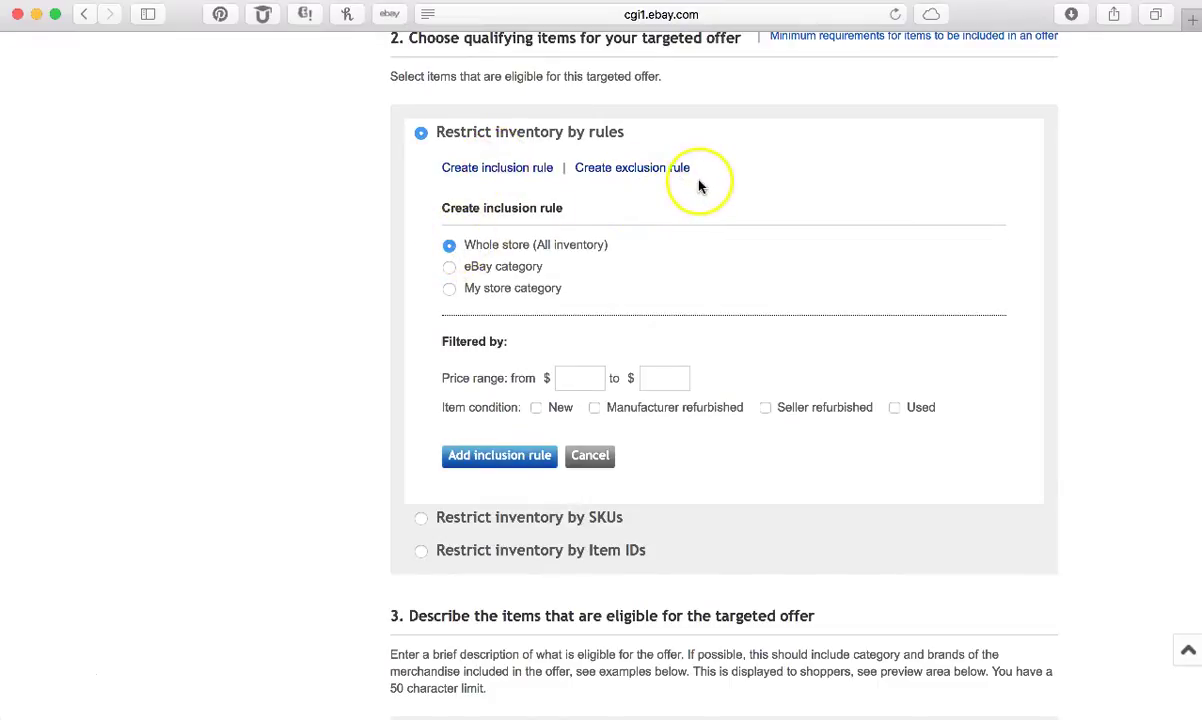
{"action": "left_click", "coordinate": [449, 268]}
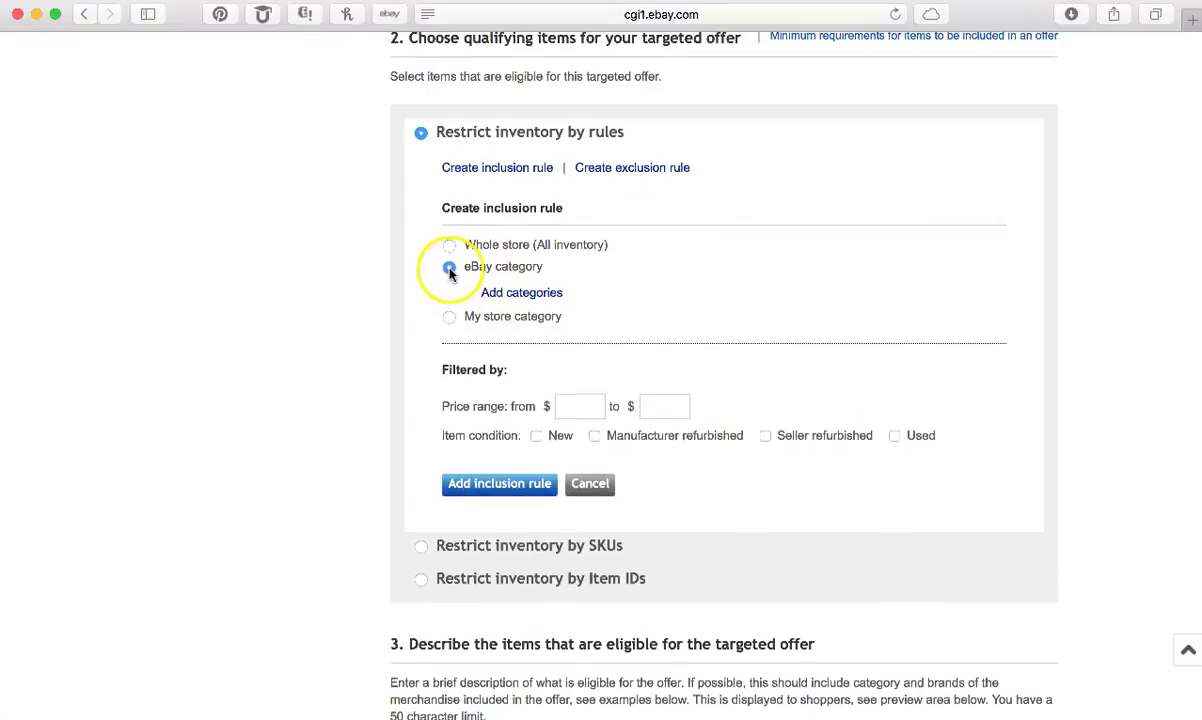
{"action": "left_click", "coordinate": [508, 292]}
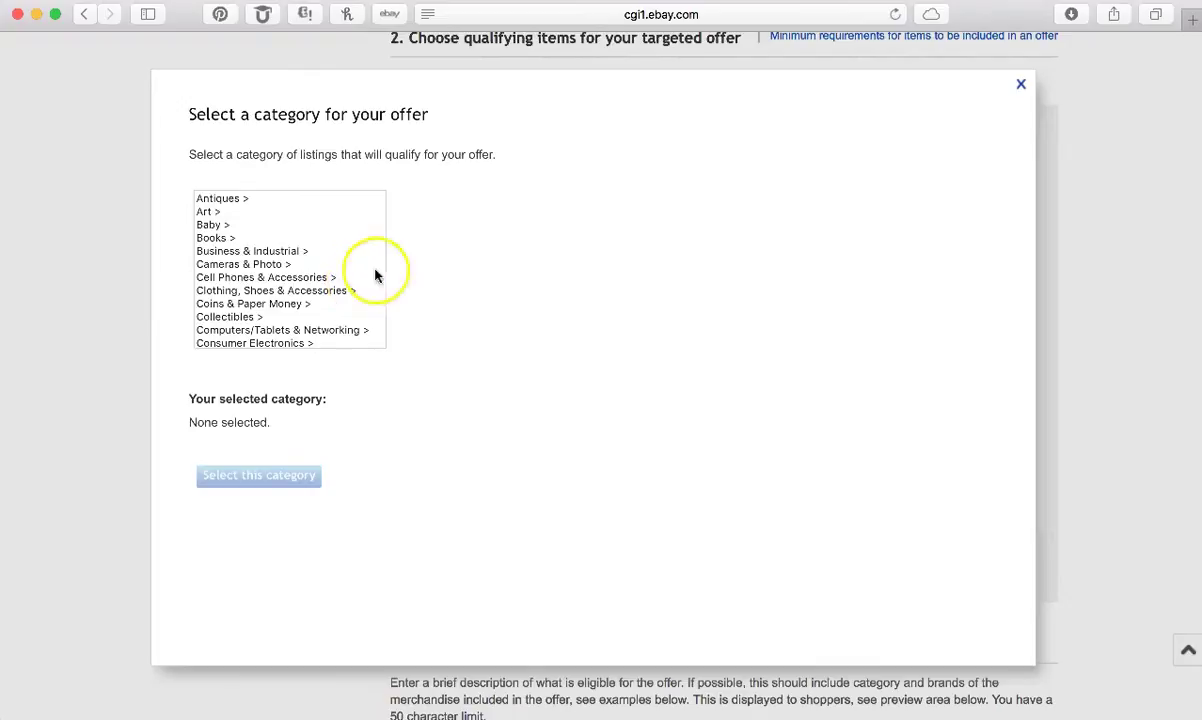
{"action": "left_click", "coordinate": [1021, 84]}
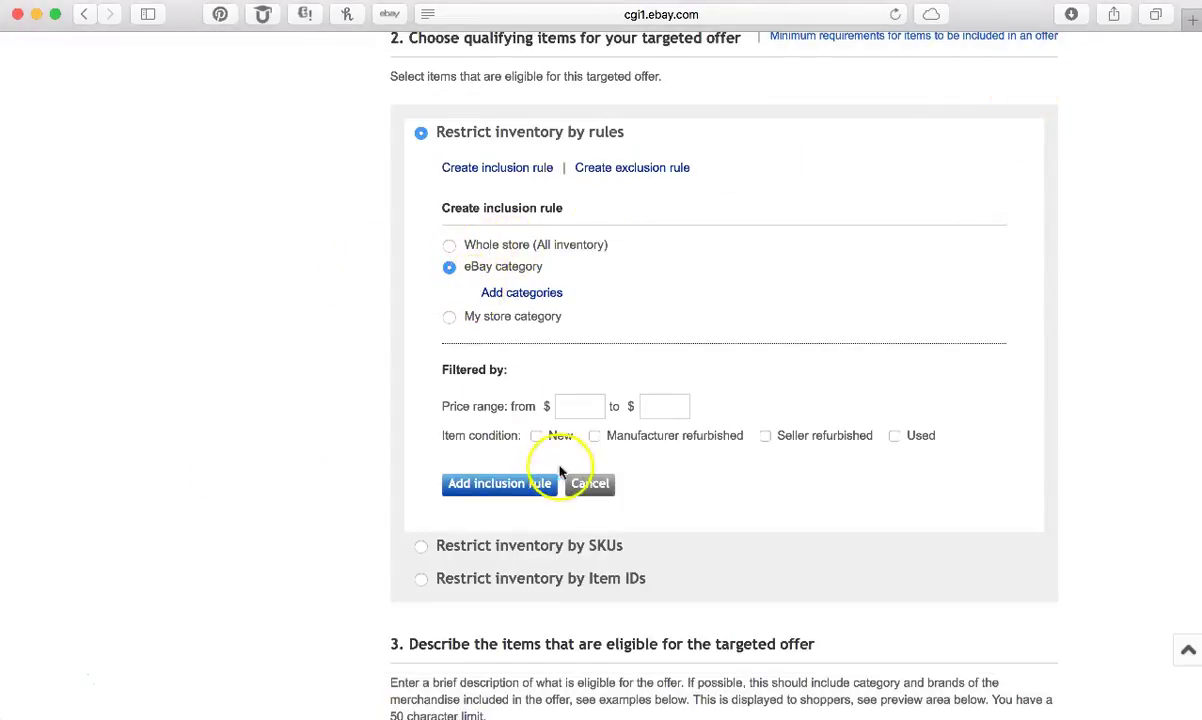
Discard the open inclusion rule and add an exclusion rule for the seller's own store category Clearance Bin!!
{"action": "left_click", "coordinate": [588, 483]}
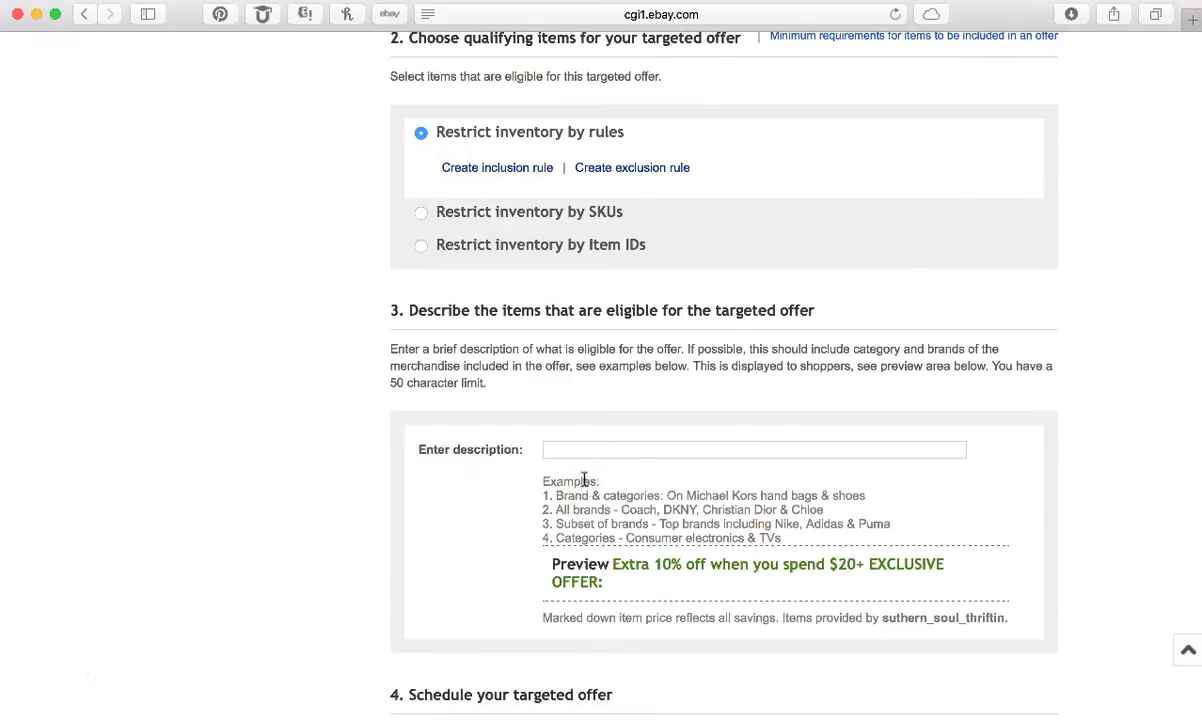
{"action": "scroll", "coordinate": [573, 333], "scroll_direction": "up", "scroll_amount": 2}
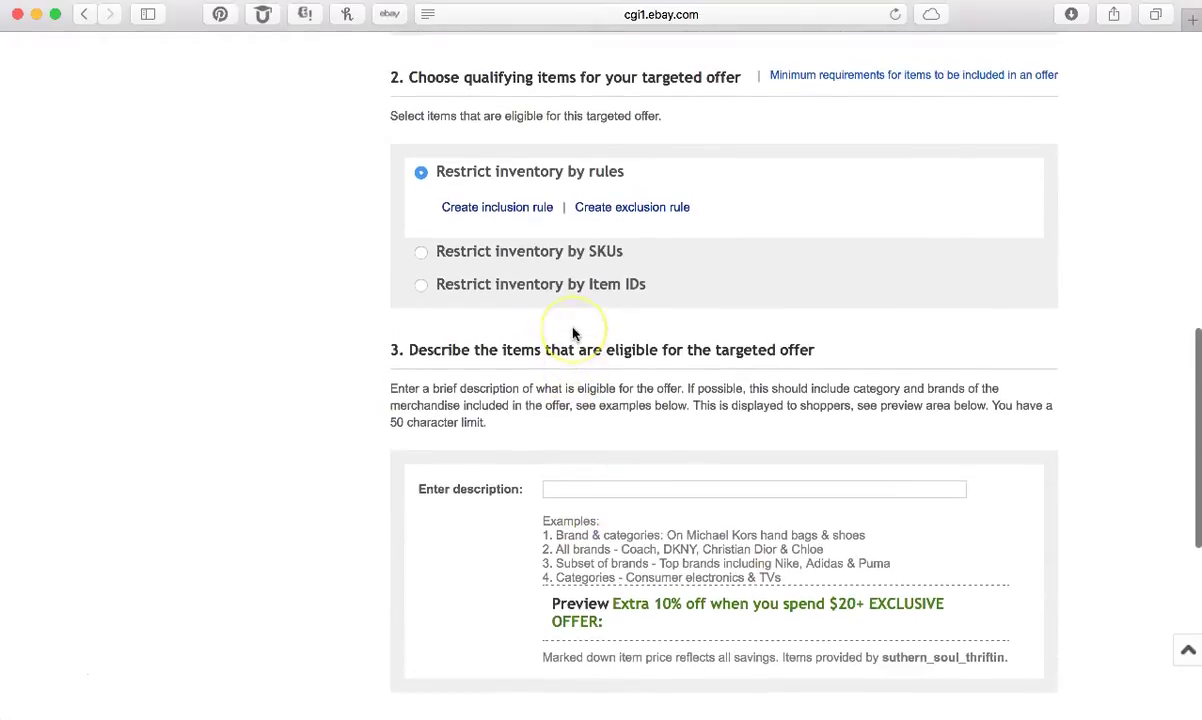
{"action": "left_click", "coordinate": [614, 210]}
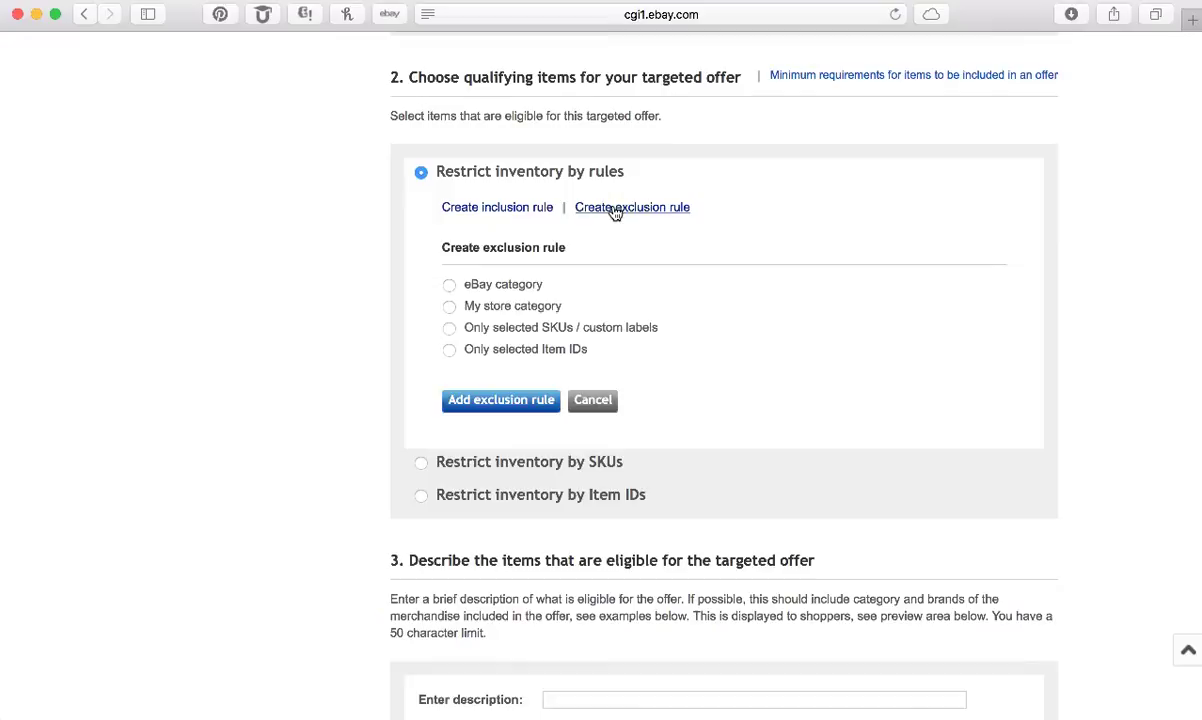
{"action": "left_click", "coordinate": [449, 306]}
{"action": "left_click", "coordinate": [498, 333]}
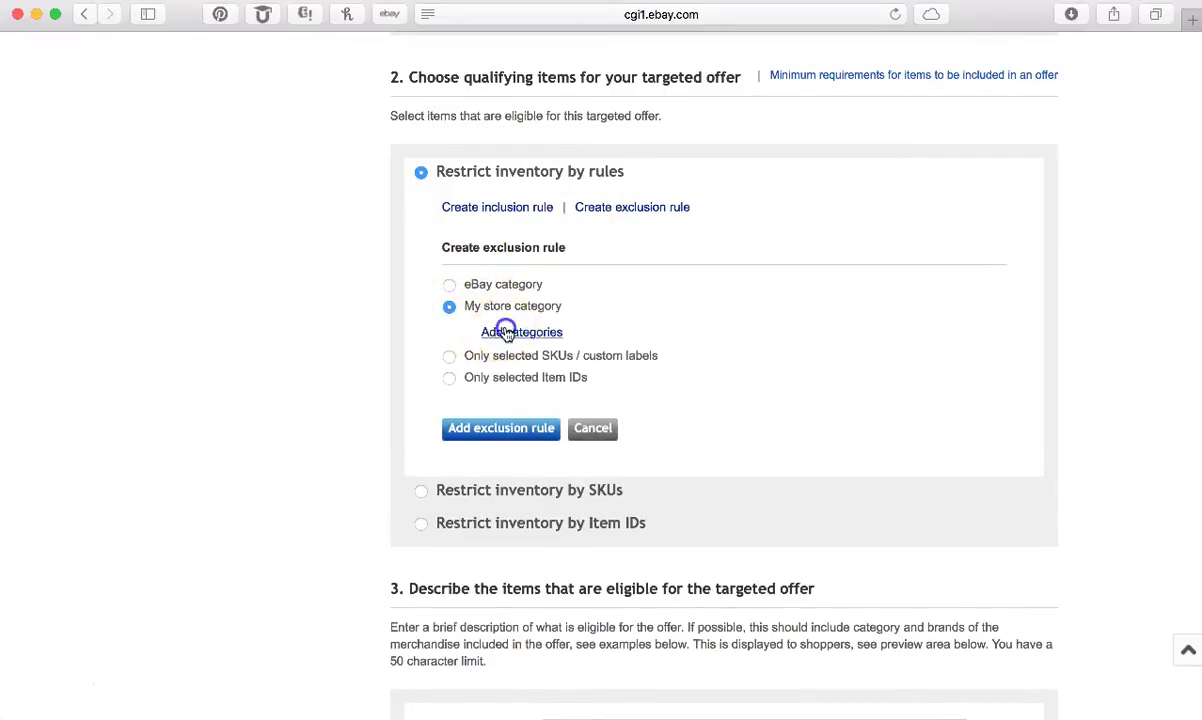
{"action": "left_click", "coordinate": [279, 277]}
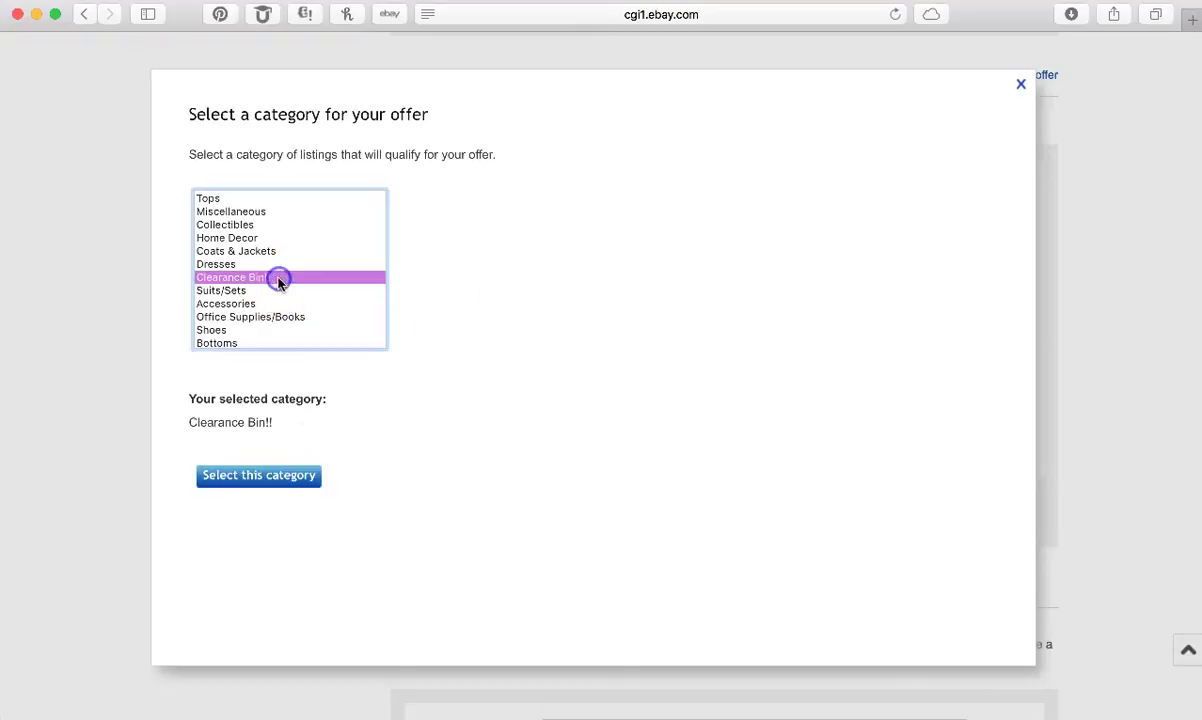
{"action": "left_click", "coordinate": [277, 475]}
{"action": "left_click", "coordinate": [548, 456]}
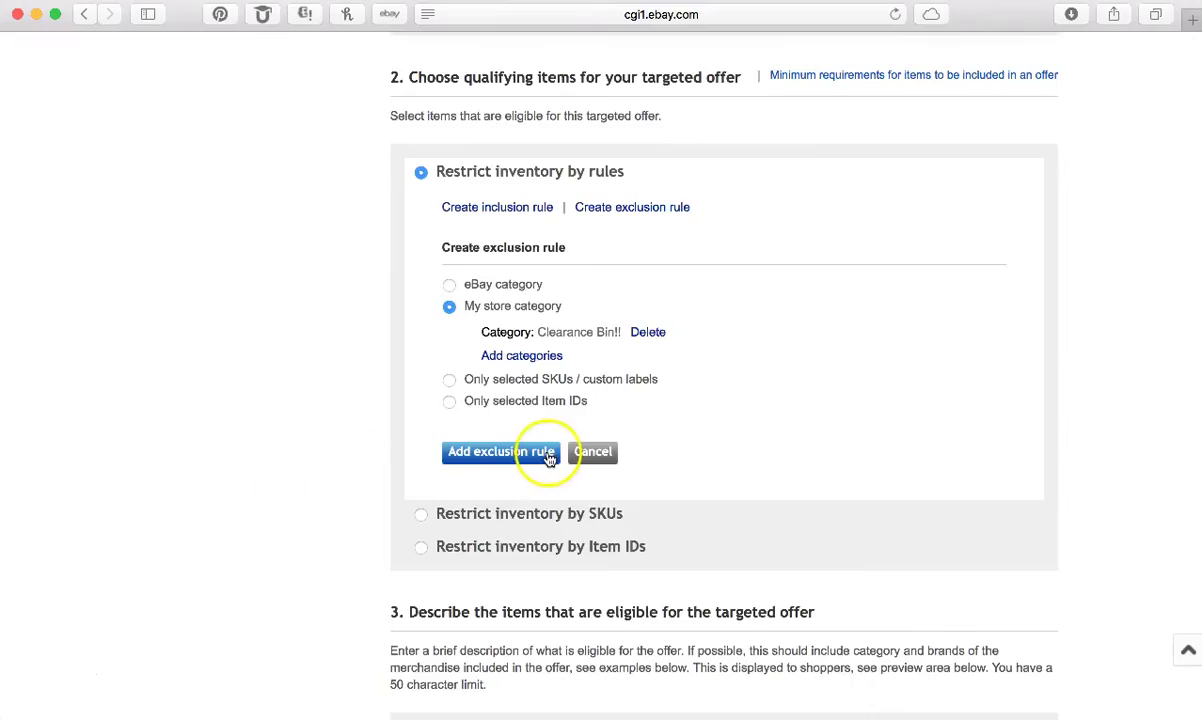
{"action": "left_click", "coordinate": [495, 455]}
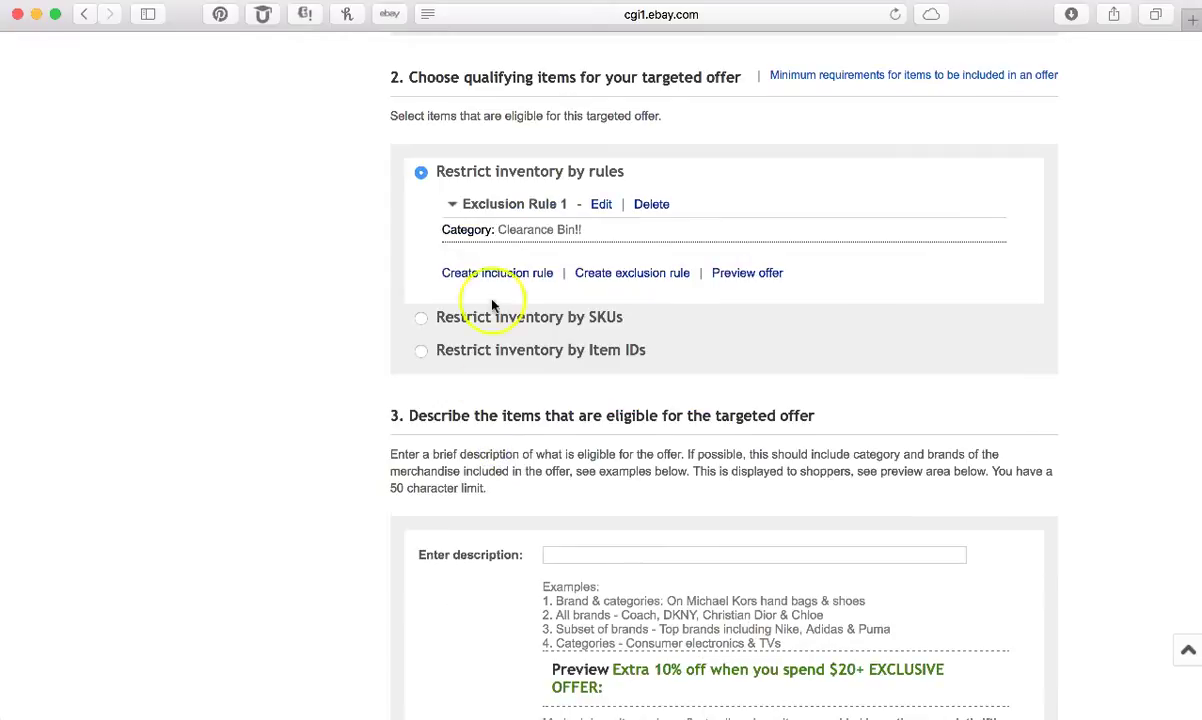
Describe the eligible items as "All inventory except items in the clearance bin."
{"action": "scroll", "coordinate": [409, 357], "scroll_direction": "down", "scroll_amount": 3}
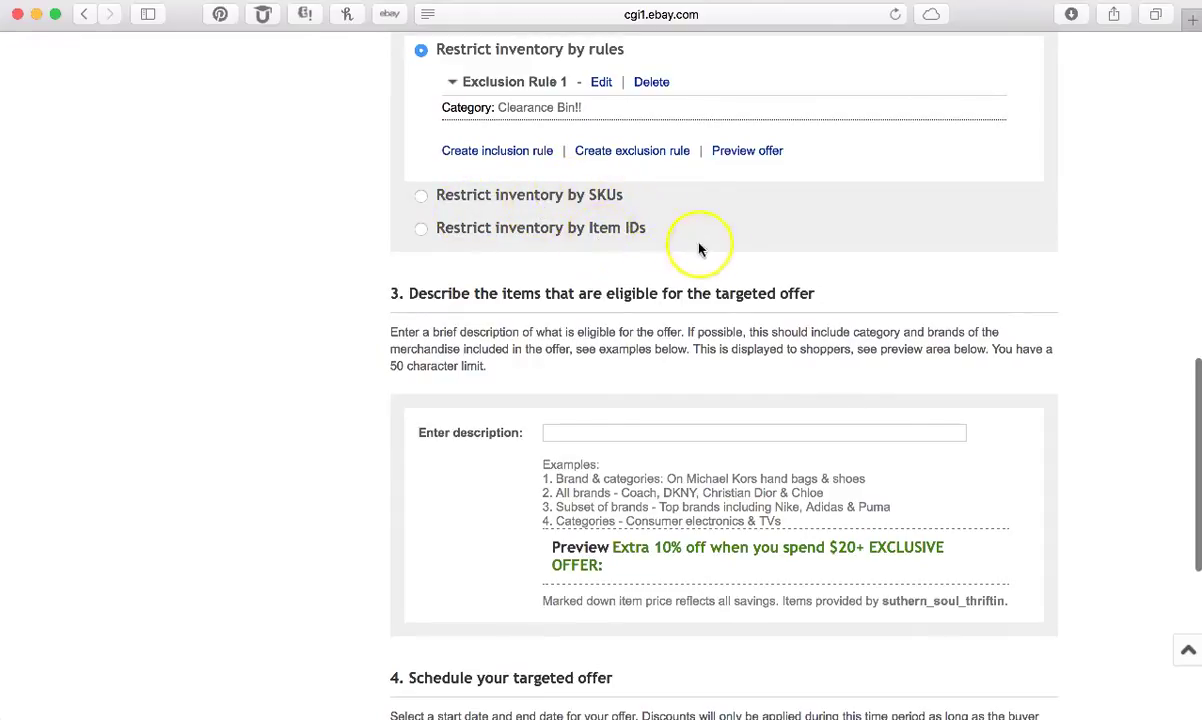
{"action": "scroll", "coordinate": [684, 252], "scroll_direction": "up", "scroll_amount": 1}
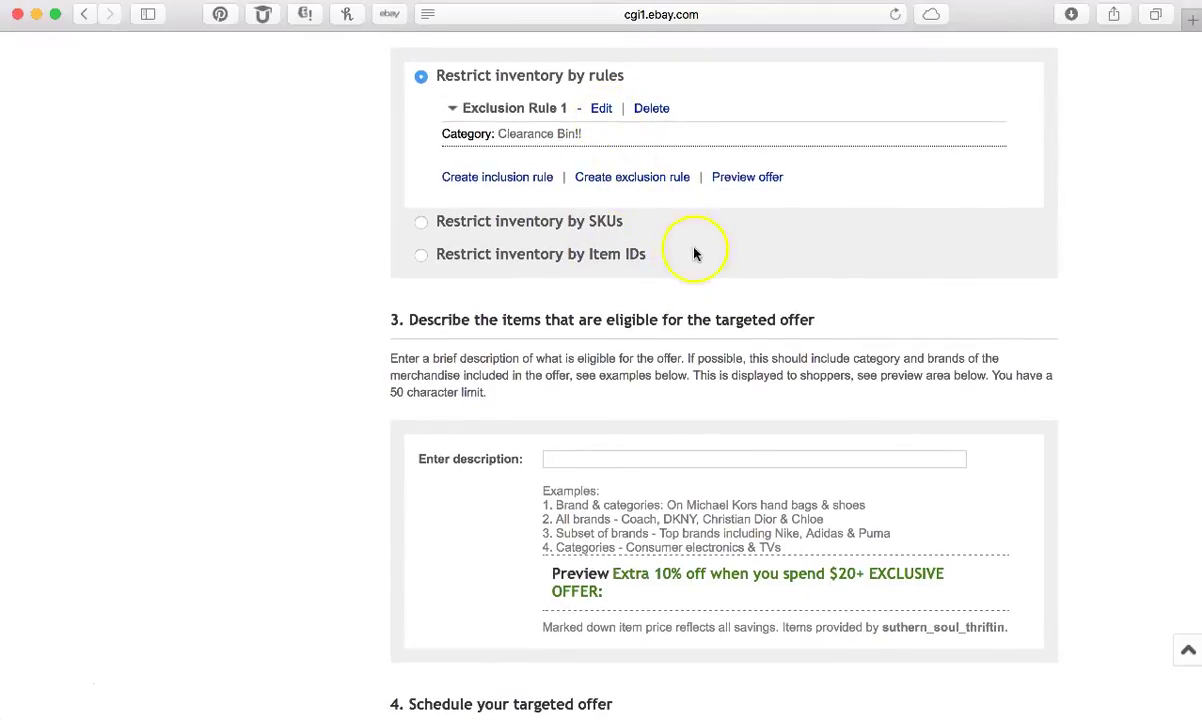
{"action": "scroll", "coordinate": [699, 261], "scroll_direction": "down", "scroll_amount": 5}
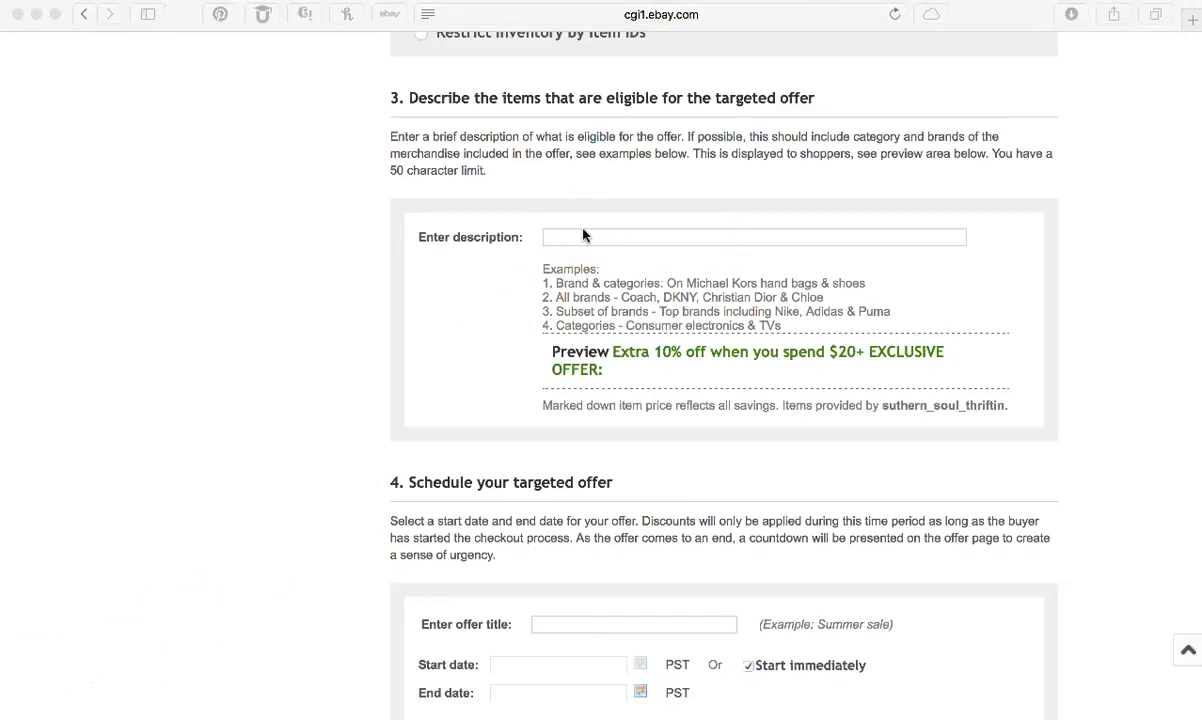
{"action": "left_click", "coordinate": [583, 235]}
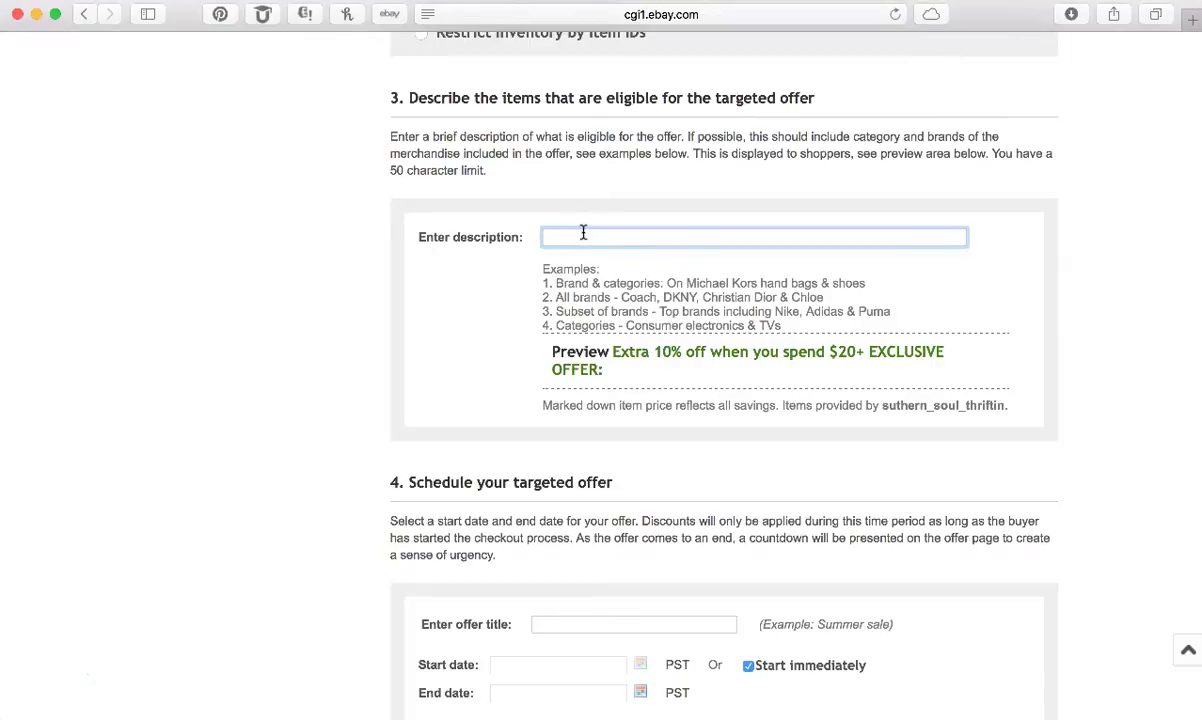
{"action": "type", "text": "All inventory except"}
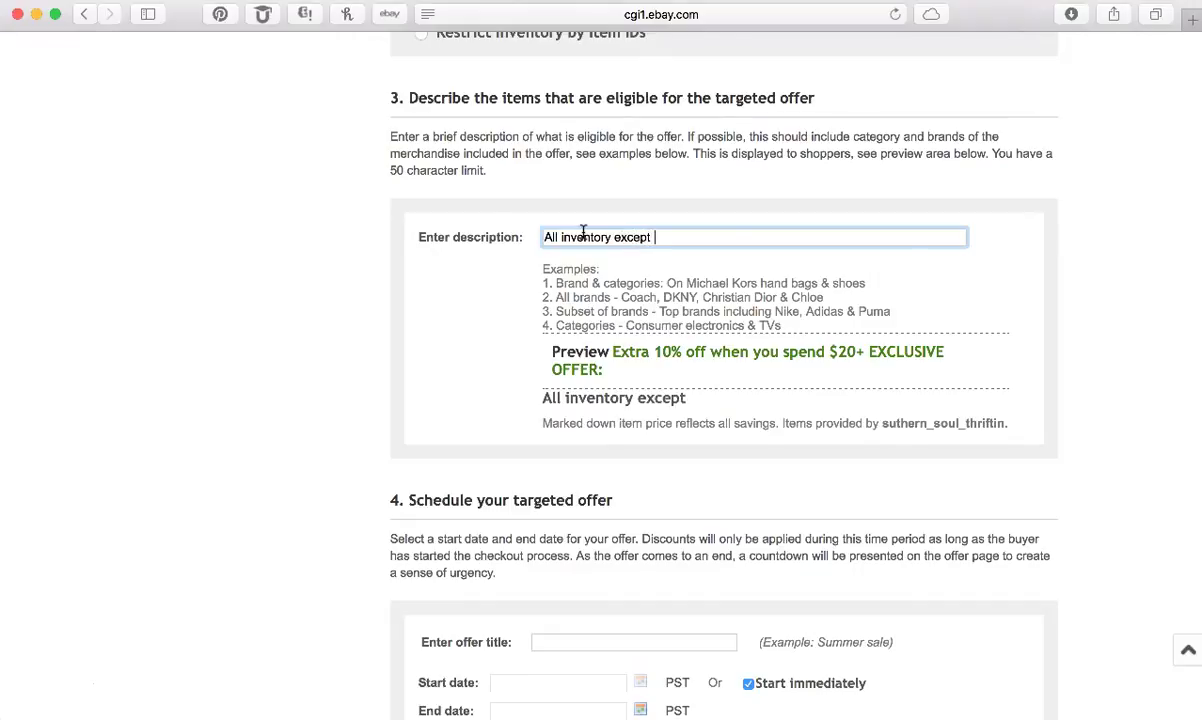
{"action": "type", "text": "items in the c"}
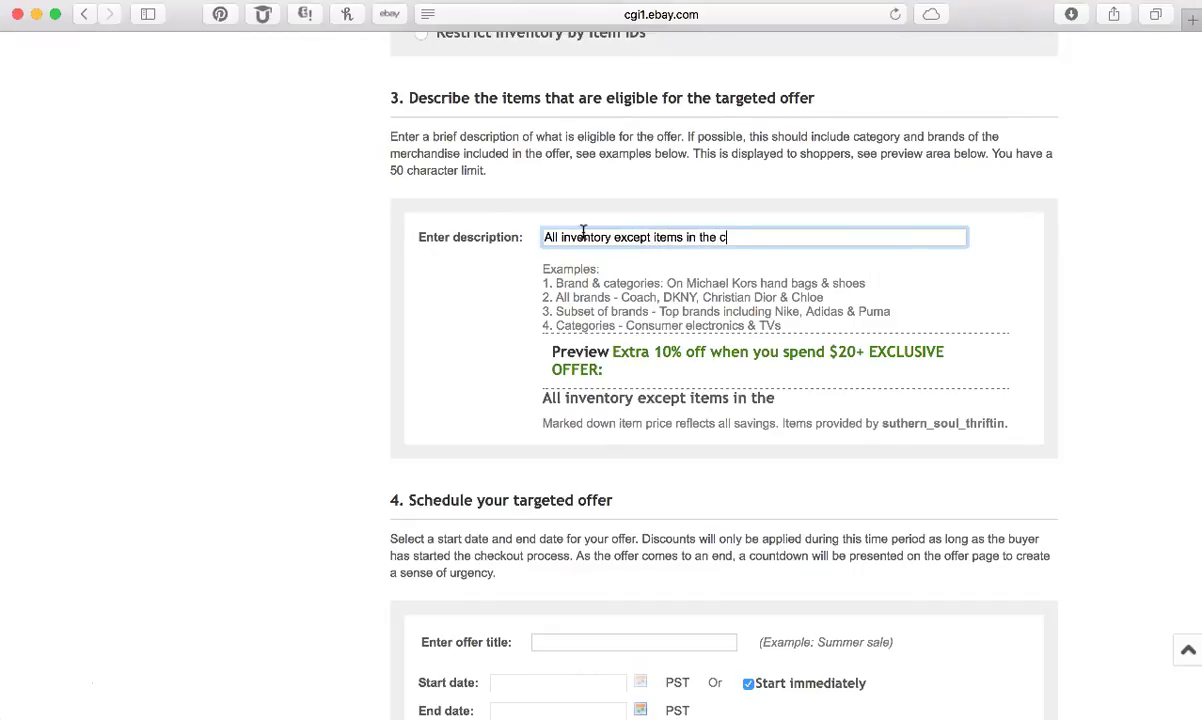
{"action": "type", "text": "learance bin."}
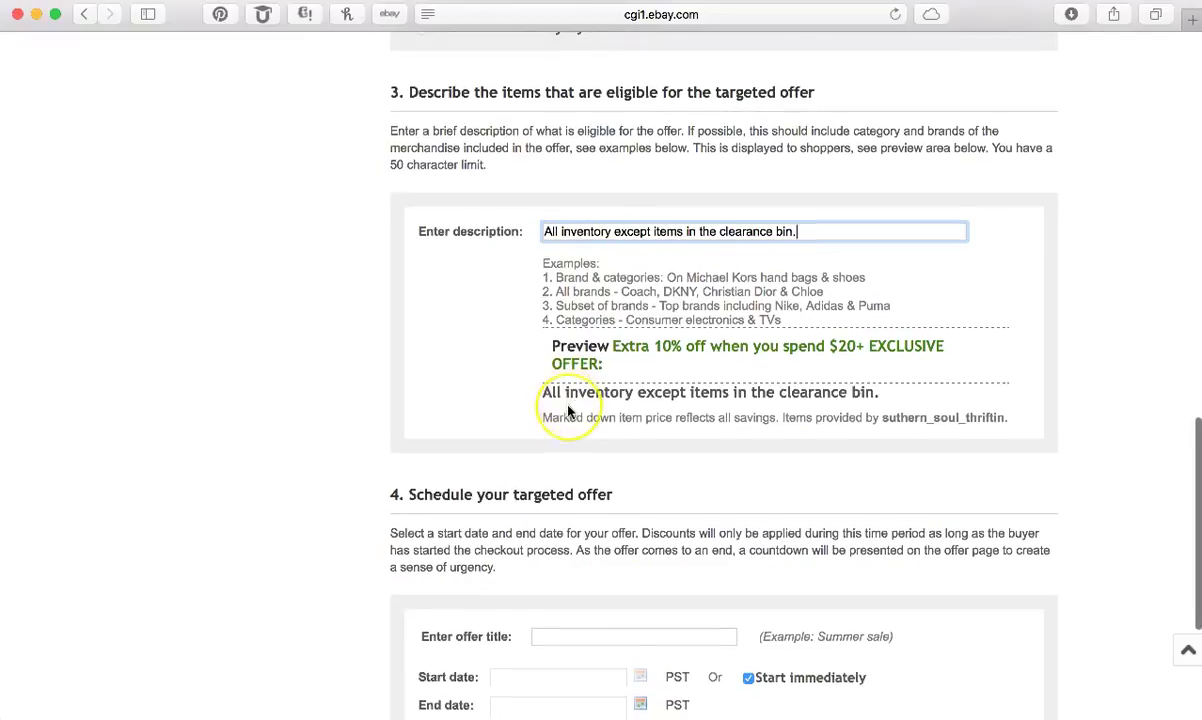
Title the targeted offer "Returning Customers" and submit the form
{"action": "scroll", "coordinate": [565, 400], "scroll_direction": "down", "scroll_amount": 4}
{"action": "scroll", "coordinate": [568, 410], "scroll_direction": "down", "scroll_amount": 1}
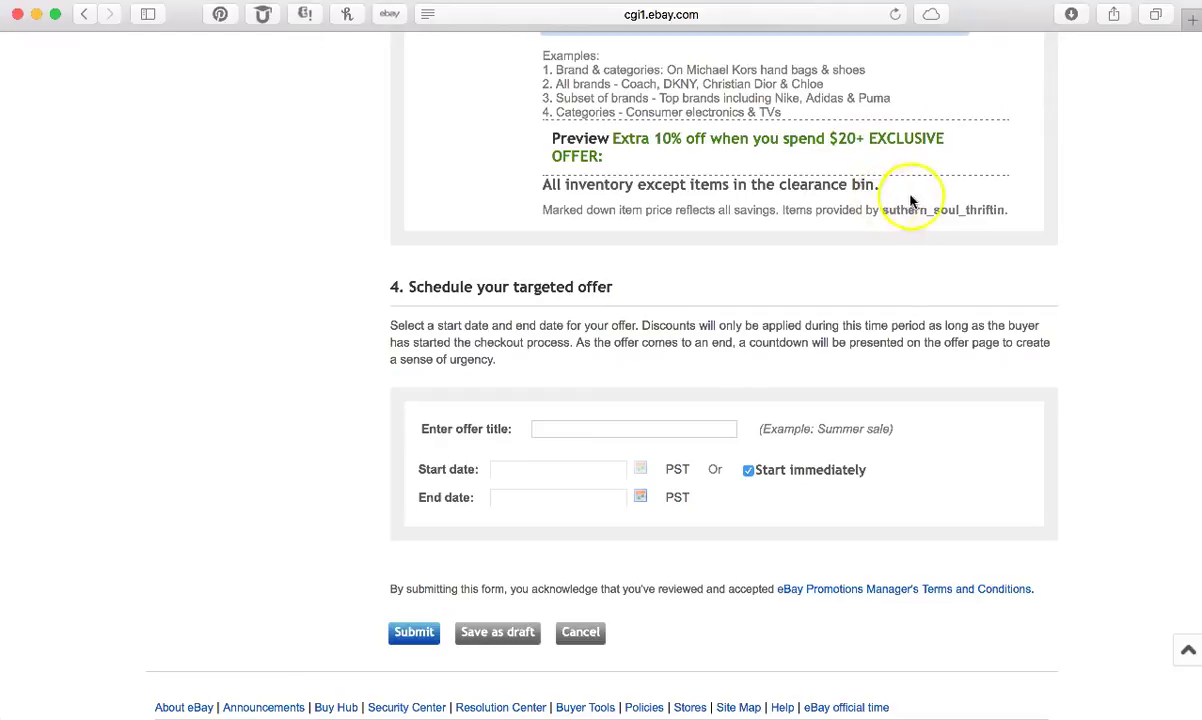
{"action": "scroll", "coordinate": [901, 253], "scroll_direction": "down", "scroll_amount": 2}
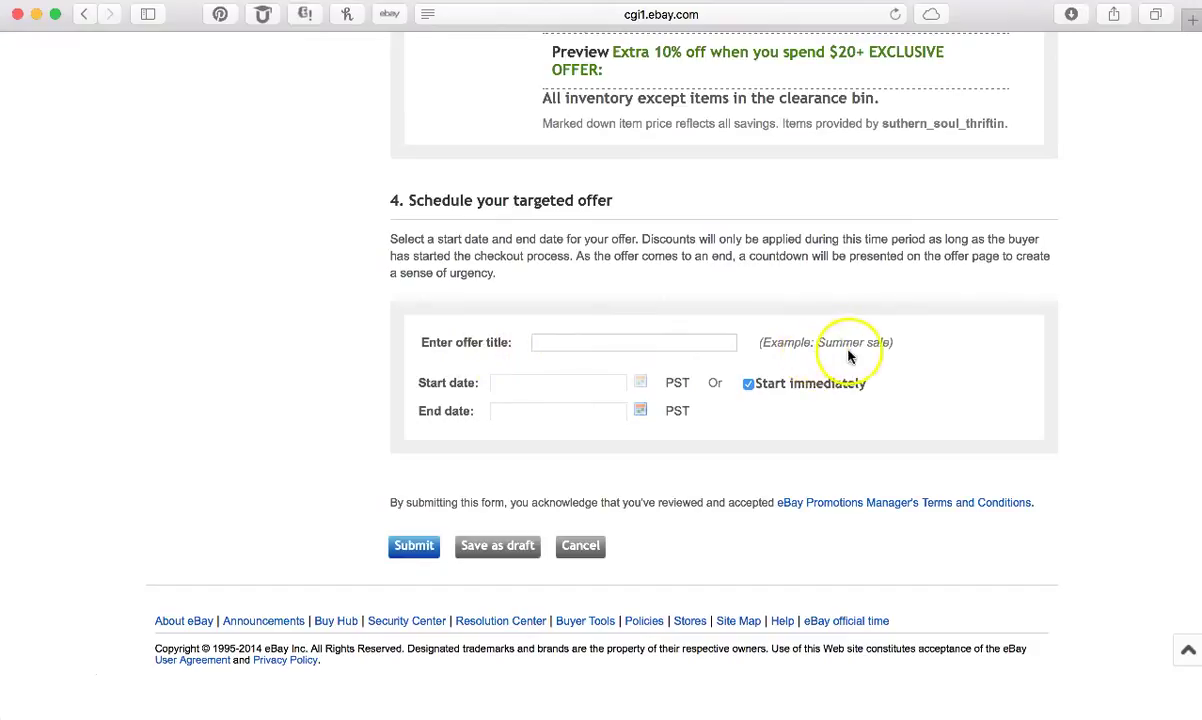
{"action": "left_click", "coordinate": [721, 343]}
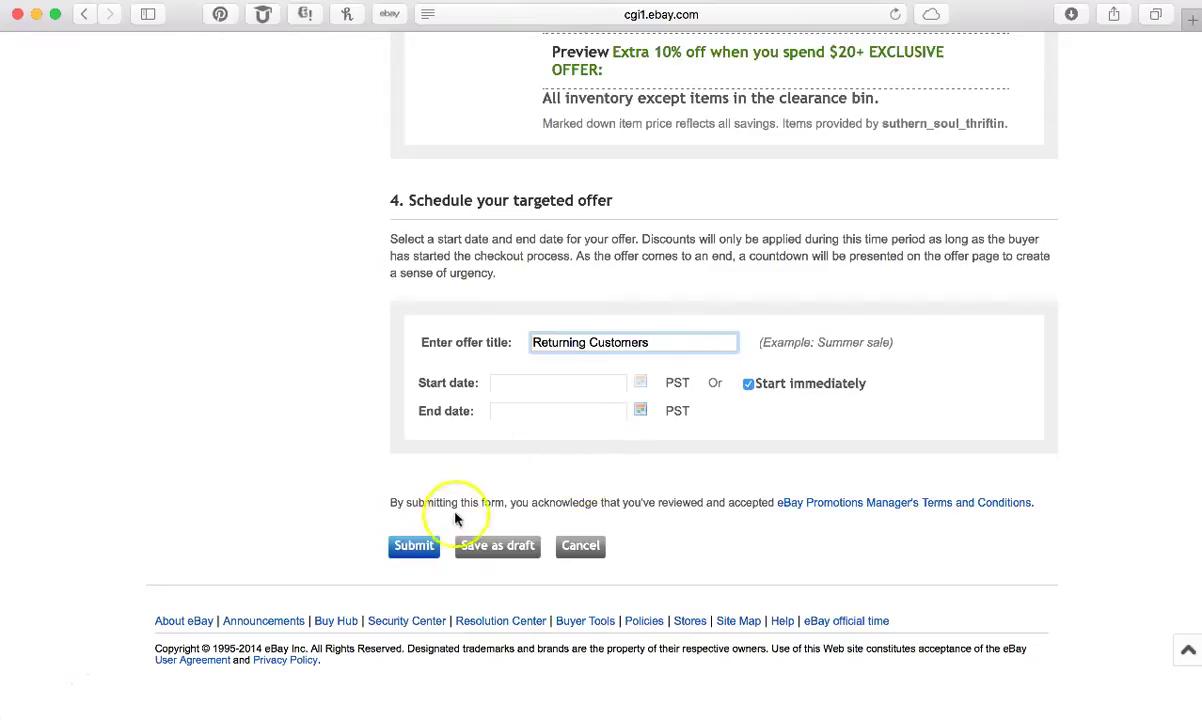
{"action": "left_click", "coordinate": [416, 547]}
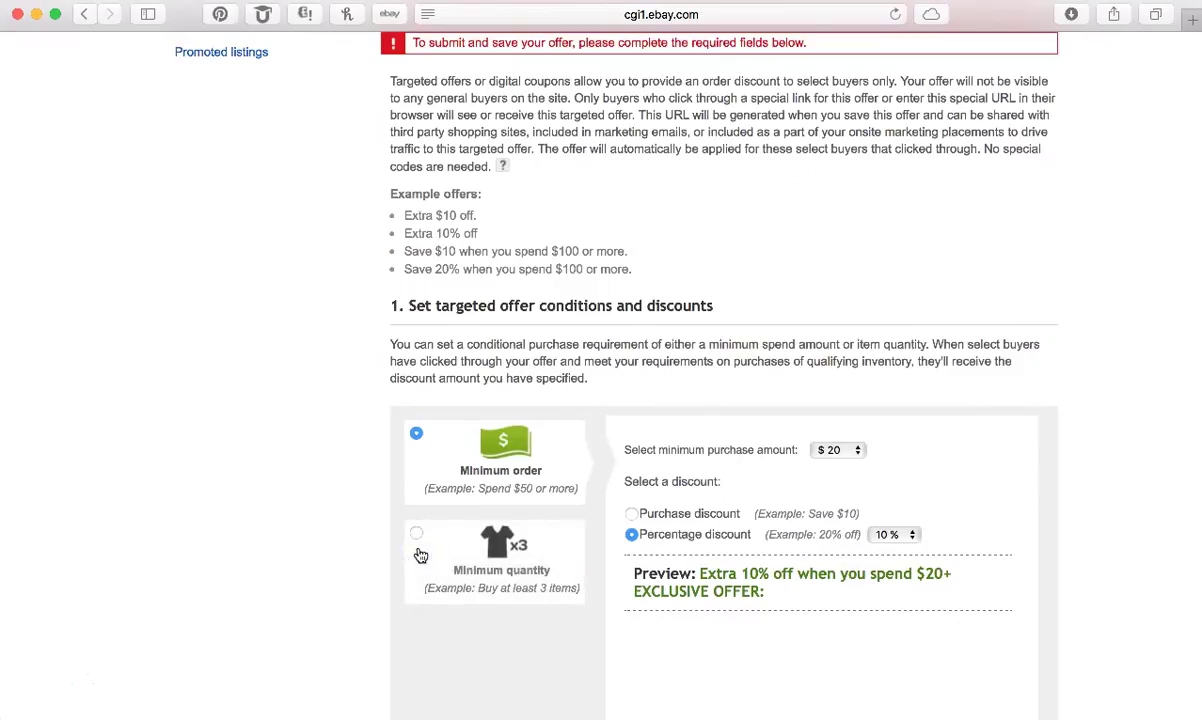
Add an inclusion rule covering the whole store (all inventory) to the offer's qualifying items
{"action": "scroll", "coordinate": [523, 252], "scroll_direction": "up", "scroll_amount": 1}
{"action": "scroll", "coordinate": [523, 252], "scroll_direction": "up", "scroll_amount": 2}
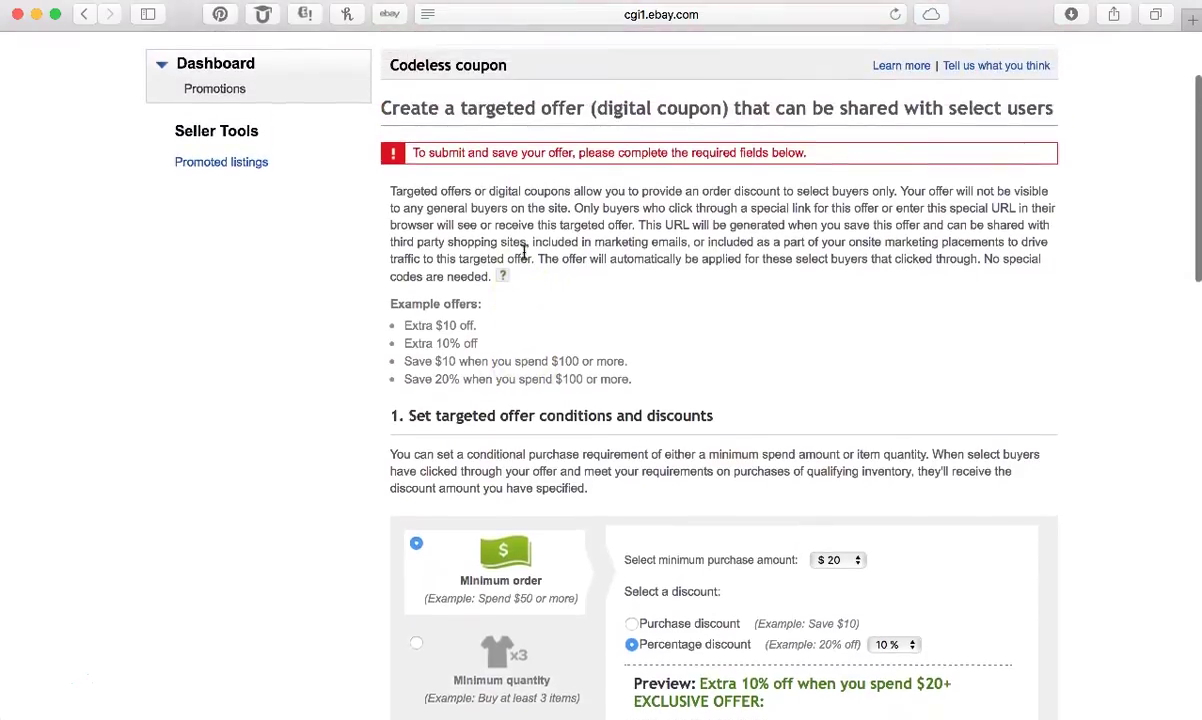
{"action": "scroll", "coordinate": [523, 252], "scroll_direction": "down", "scroll_amount": 3}
{"action": "scroll", "coordinate": [523, 252], "scroll_direction": "up", "scroll_amount": 2}
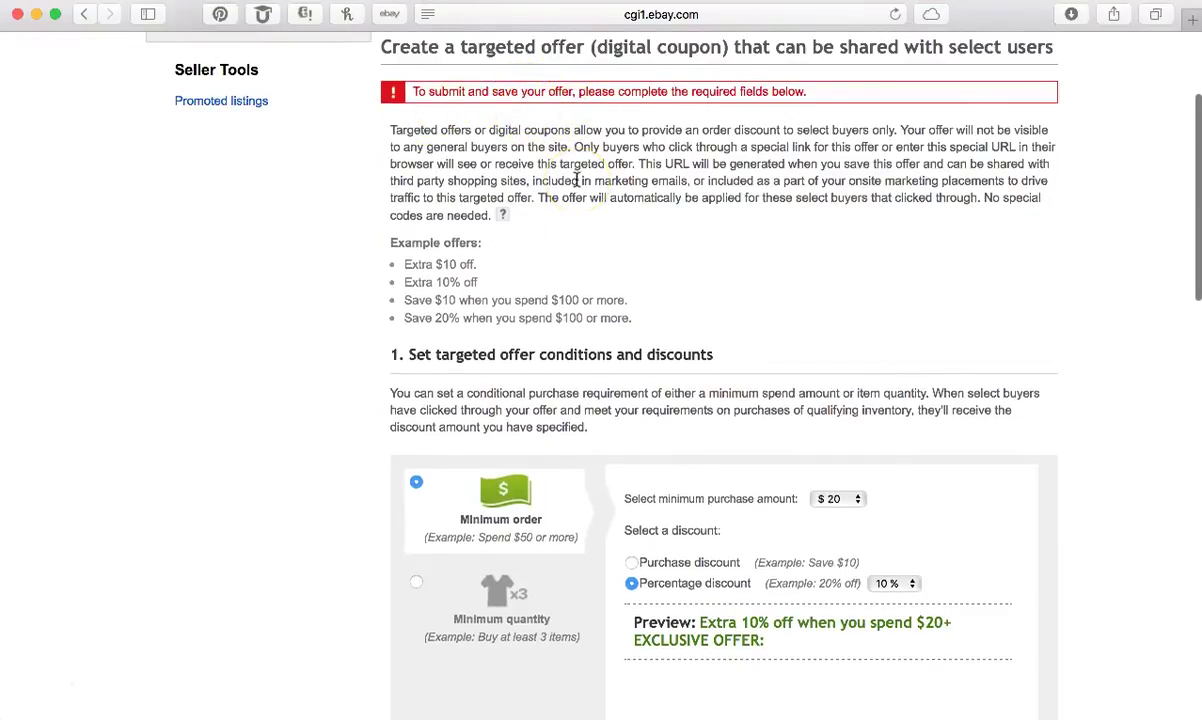
{"action": "scroll", "coordinate": [576, 180], "scroll_direction": "down", "scroll_amount": 10}
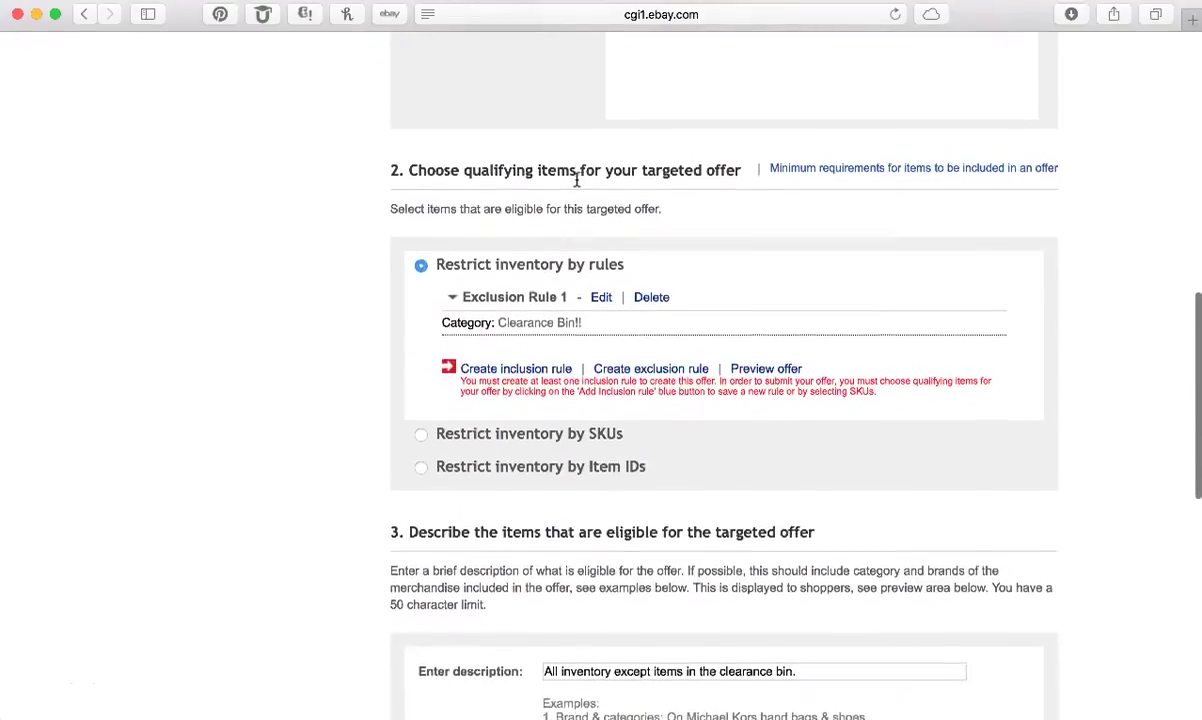
{"action": "scroll", "coordinate": [576, 180], "scroll_direction": "down", "scroll_amount": 2}
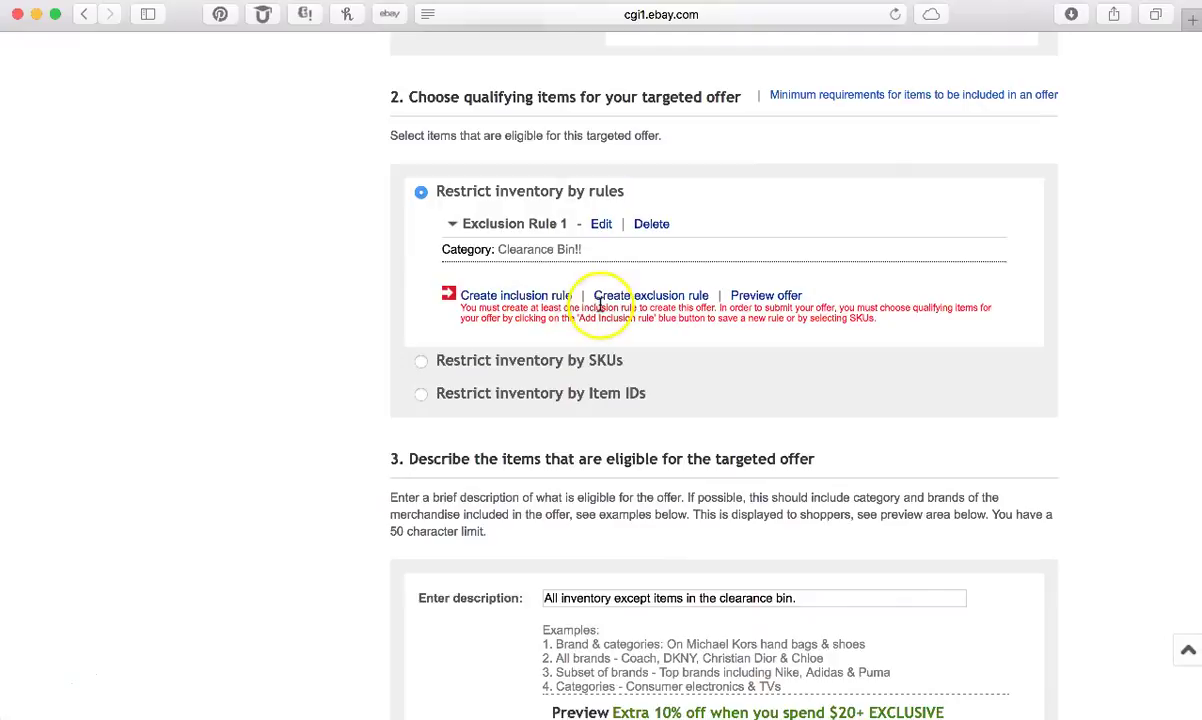
{"action": "left_click", "coordinate": [525, 298]}
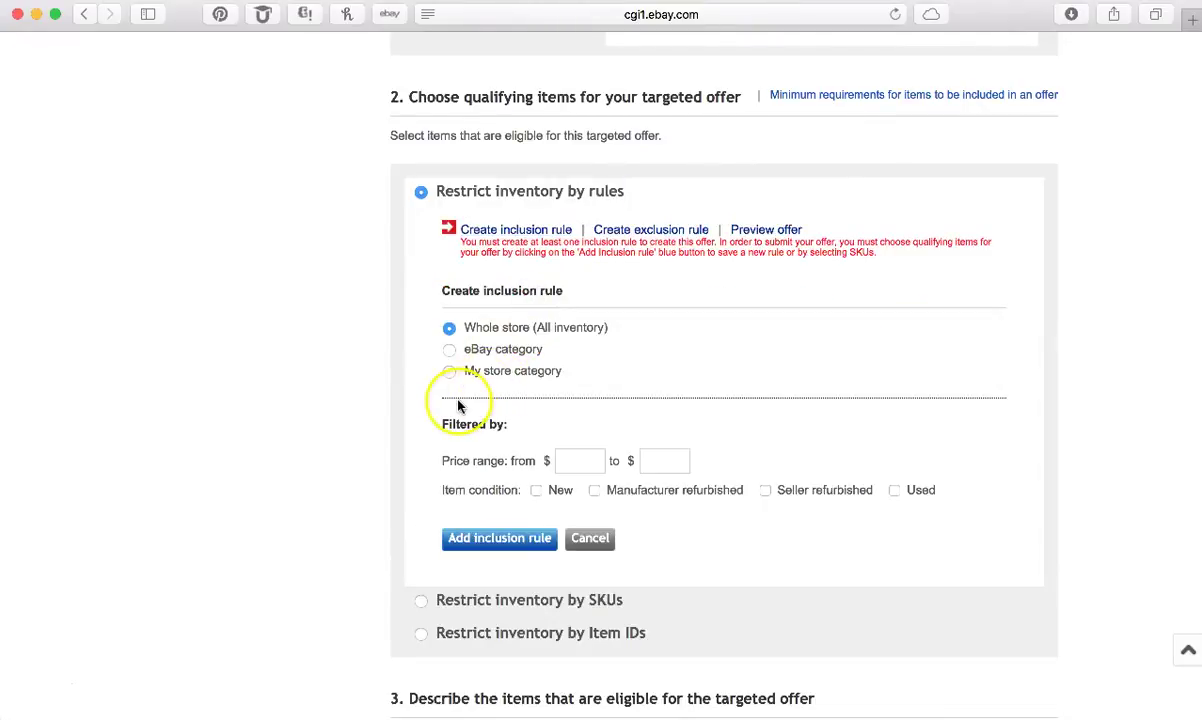
{"action": "scroll", "coordinate": [458, 405], "scroll_direction": "down", "scroll_amount": 1}
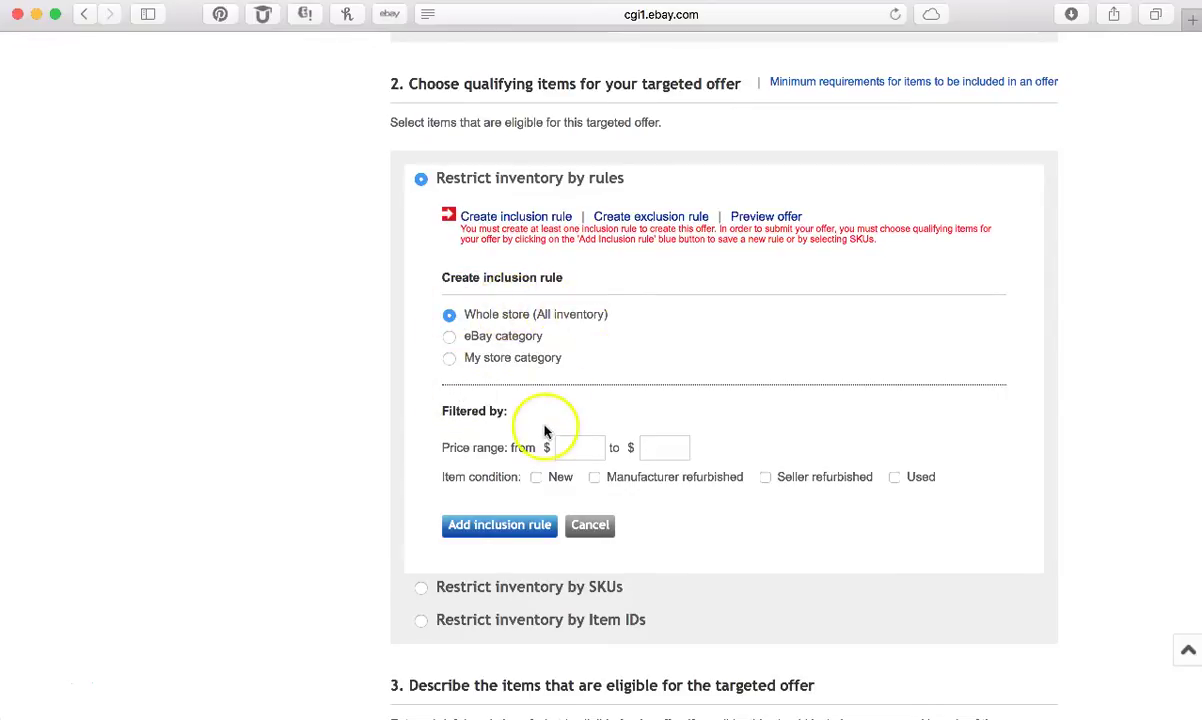
{"action": "scroll", "coordinate": [545, 428], "scroll_direction": "down", "scroll_amount": 1}
{"action": "left_click", "coordinate": [499, 499]}
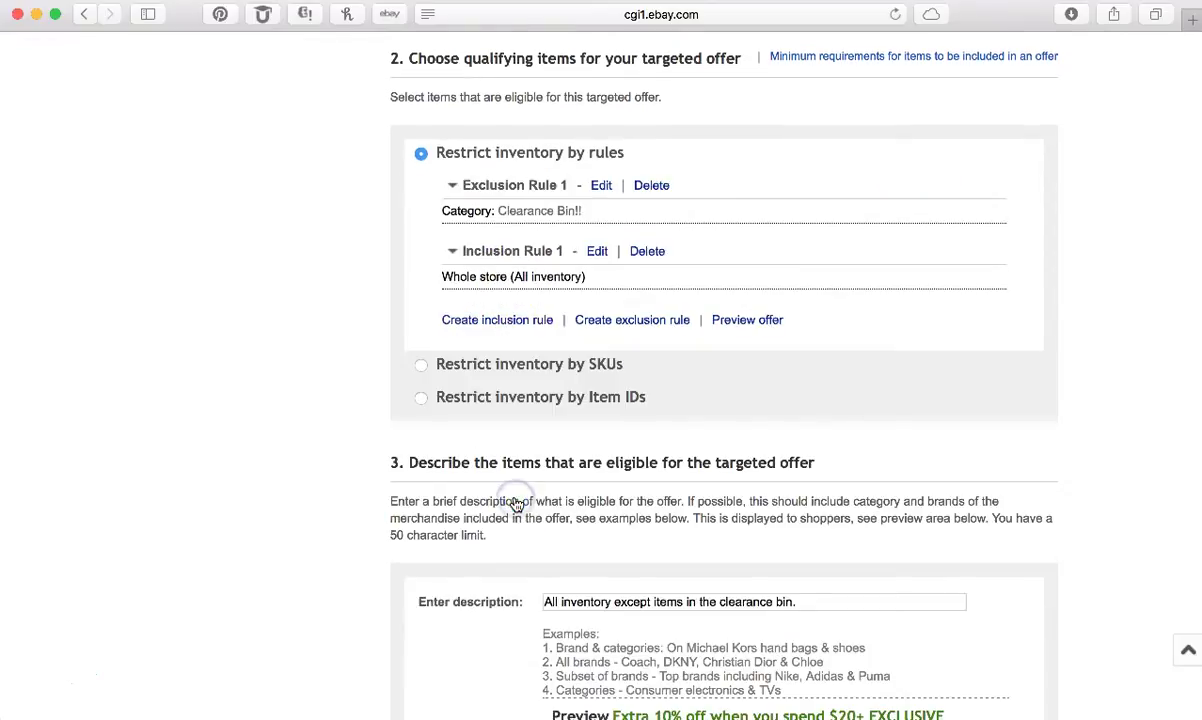
Review the exclusion and inclusion rules and submit the targeted offer again
{"action": "scroll", "coordinate": [620, 292], "scroll_direction": "up", "scroll_amount": 1}
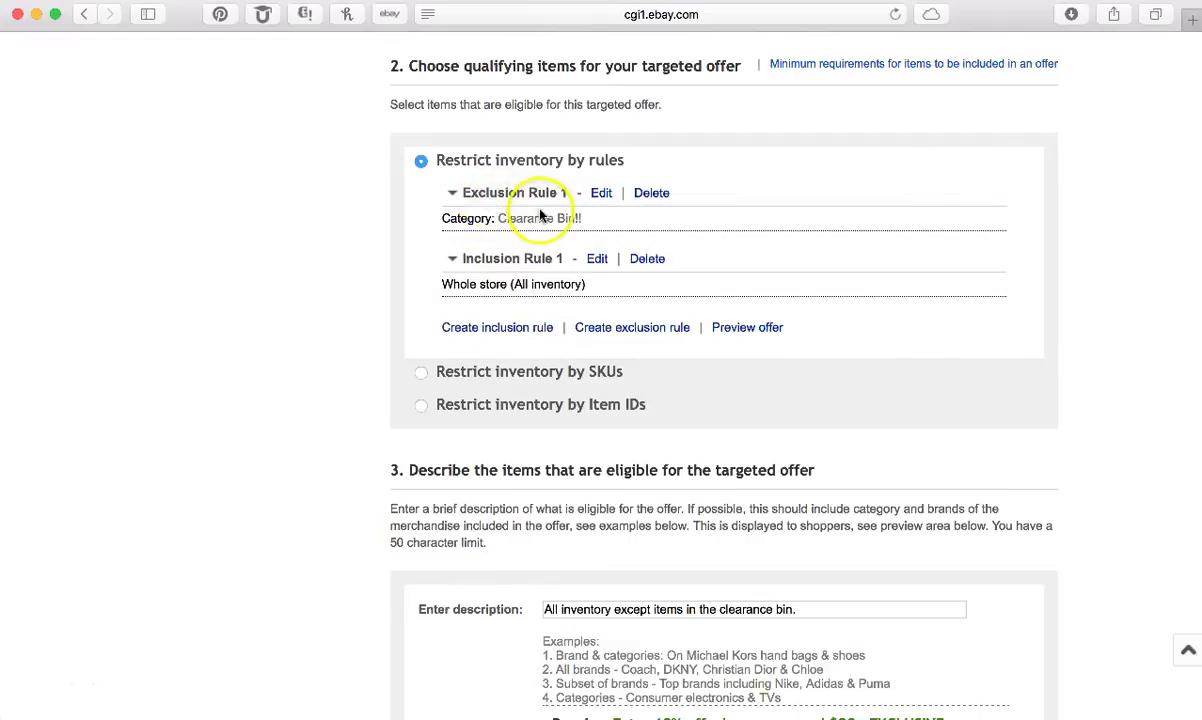
{"action": "scroll", "coordinate": [536, 352], "scroll_direction": "down", "scroll_amount": 10}
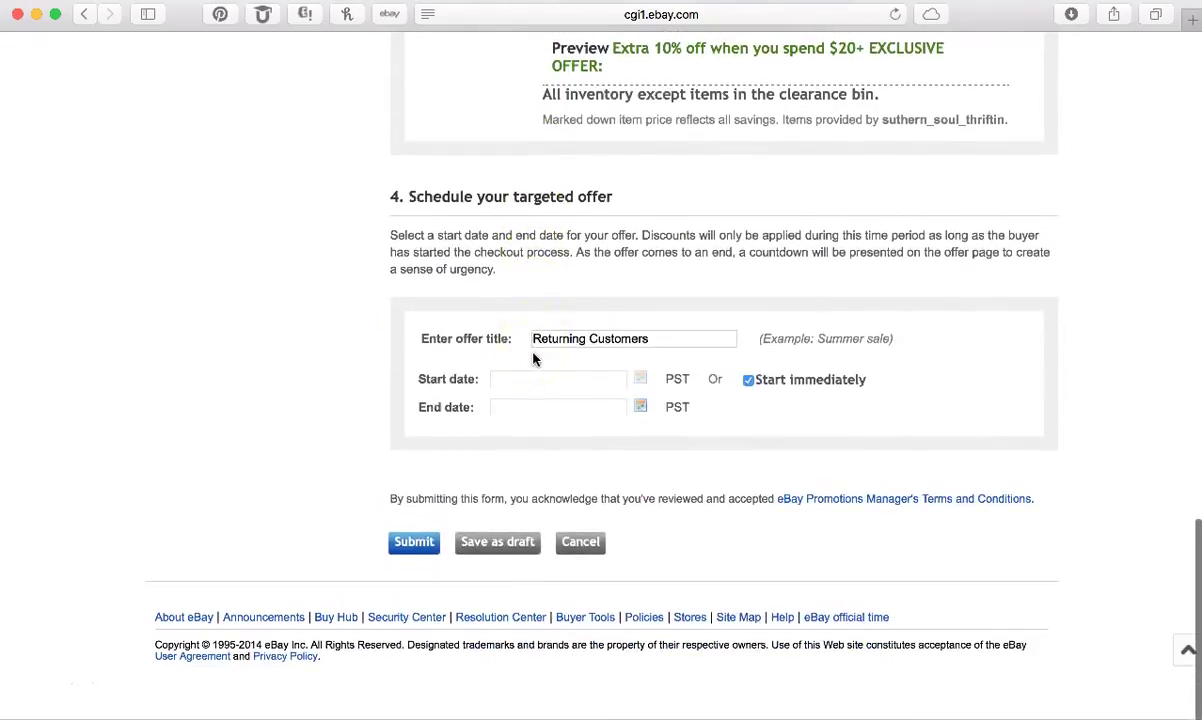
{"action": "left_click", "coordinate": [405, 556]}
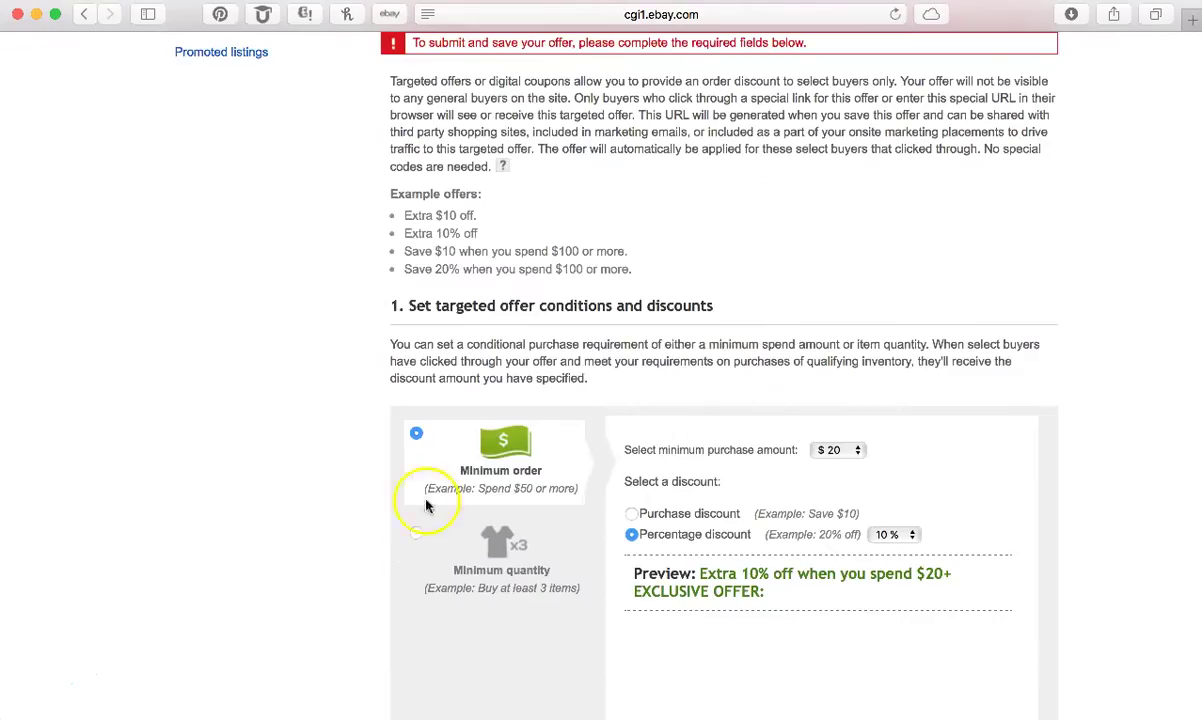
Set the targeted offer's end date to 03/12/2017 @ 00:14 in the schedule section
{"action": "scroll", "coordinate": [481, 423], "scroll_direction": "up", "scroll_amount": 1}
{"action": "scroll", "coordinate": [481, 420], "scroll_direction": "down", "scroll_amount": 5}
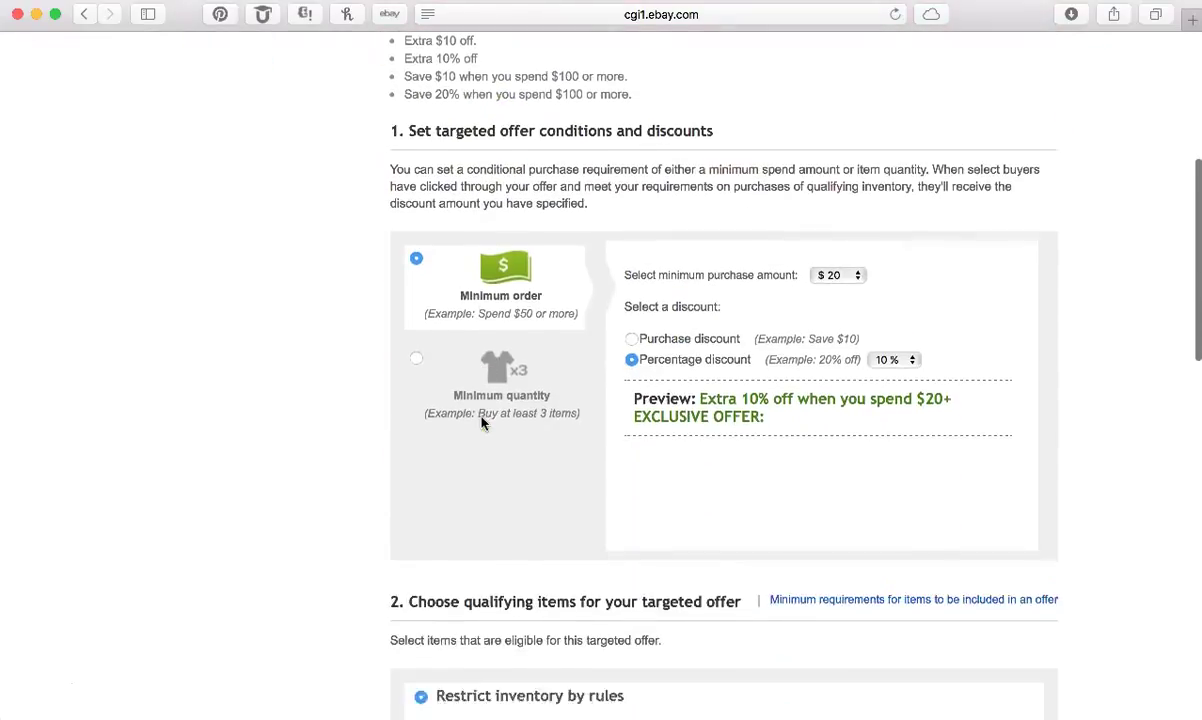
{"action": "scroll", "coordinate": [481, 423], "scroll_direction": "down", "scroll_amount": 3}
{"action": "scroll", "coordinate": [481, 423], "scroll_direction": "up", "scroll_amount": 5}
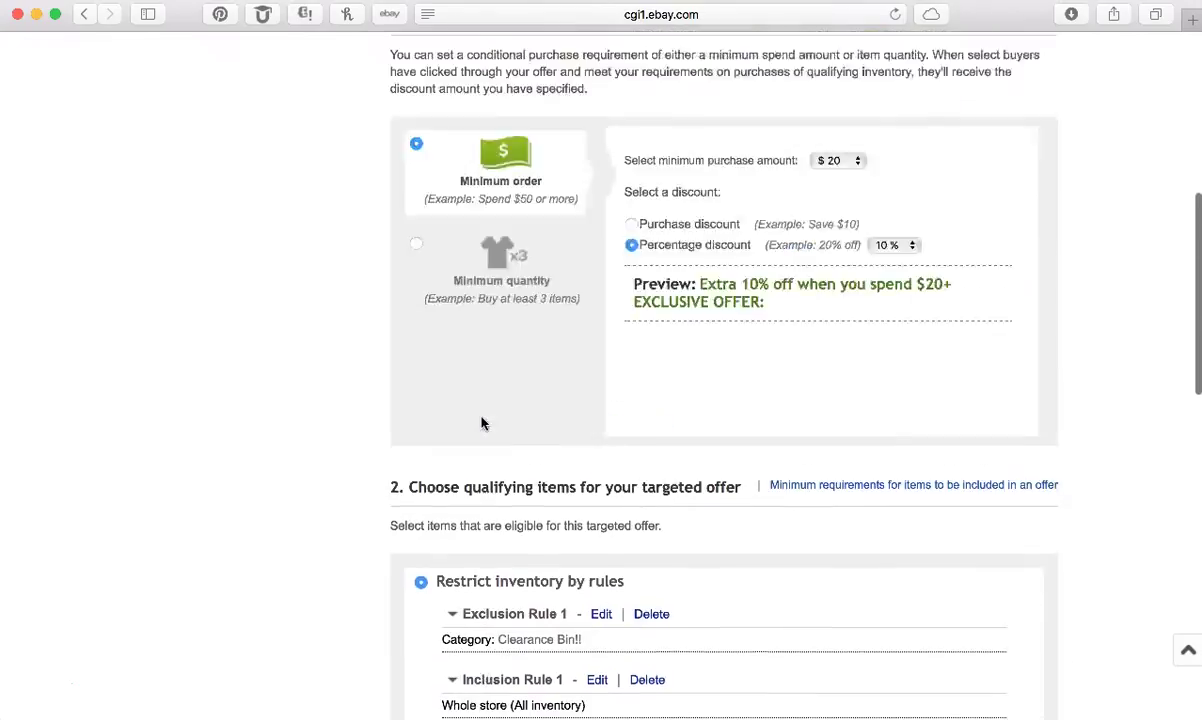
{"action": "scroll", "coordinate": [481, 423], "scroll_direction": "up", "scroll_amount": 2}
{"action": "scroll", "coordinate": [481, 423], "scroll_direction": "down", "scroll_amount": 8}
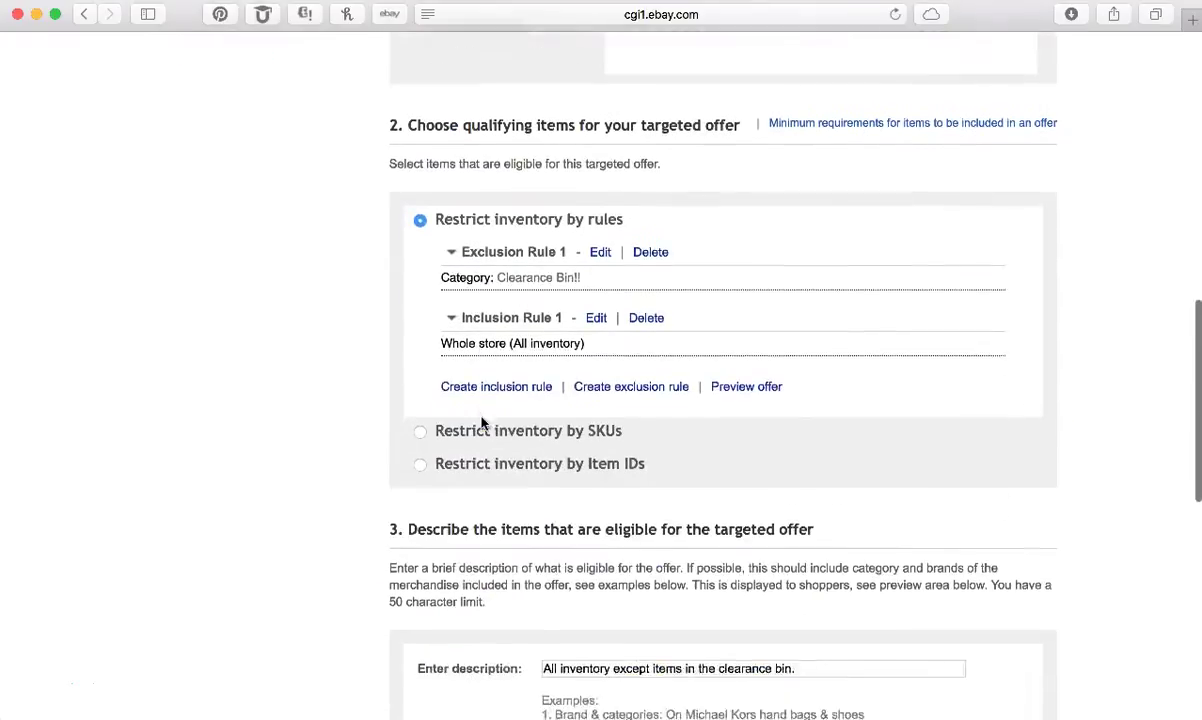
{"action": "scroll", "coordinate": [481, 423], "scroll_direction": "down", "scroll_amount": 5}
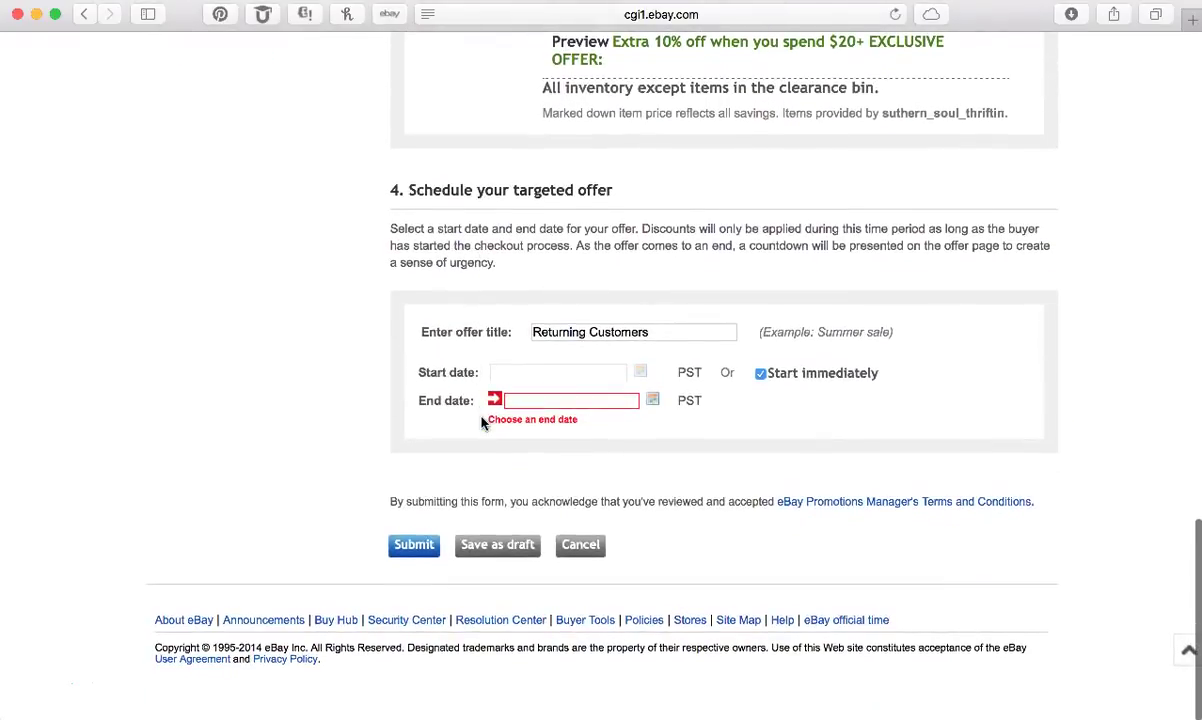
{"action": "left_click", "coordinate": [527, 415]}
{"action": "left_click", "coordinate": [598, 399]}
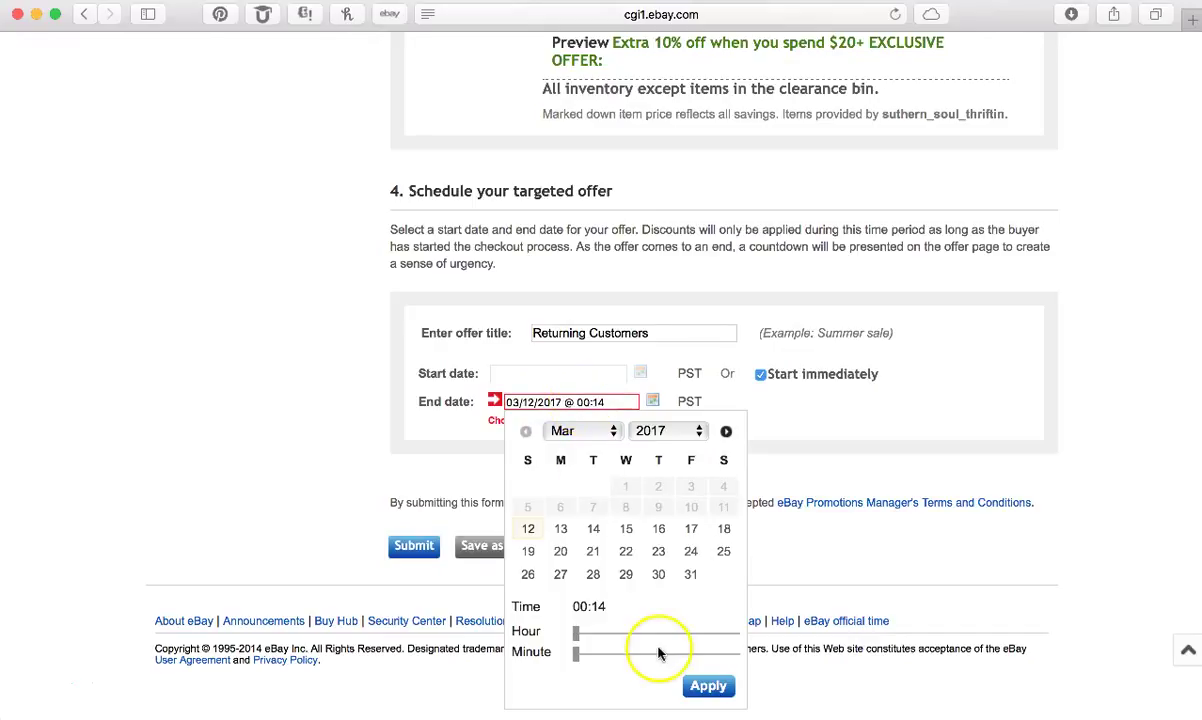
{"action": "left_click", "coordinate": [710, 687]}
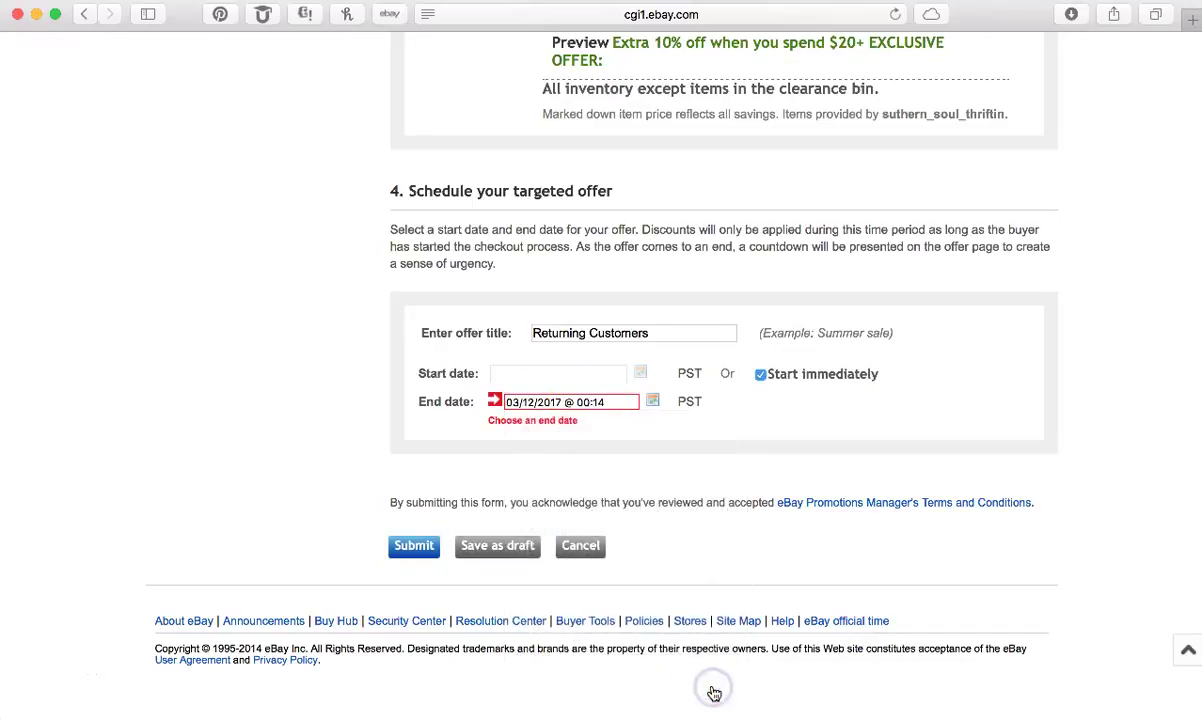
Reapply the end date from its calendar and submit the targeted offer
{"action": "left_click", "coordinate": [613, 402]}
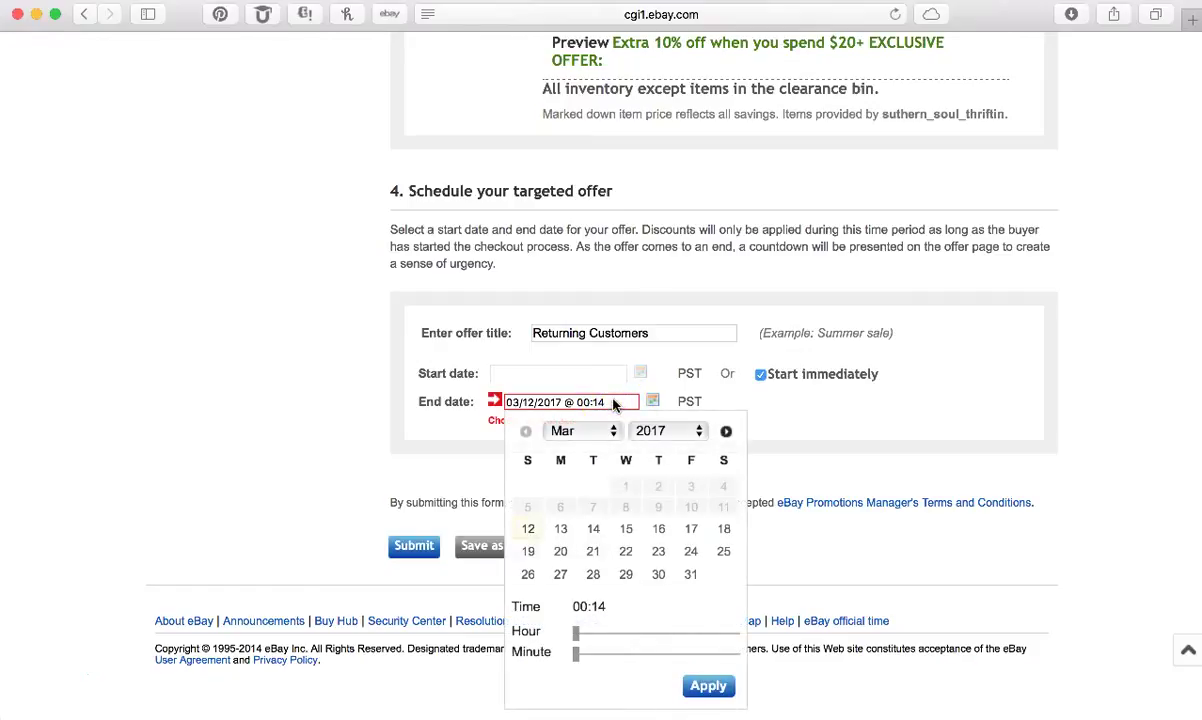
{"action": "left_click", "coordinate": [594, 553]}
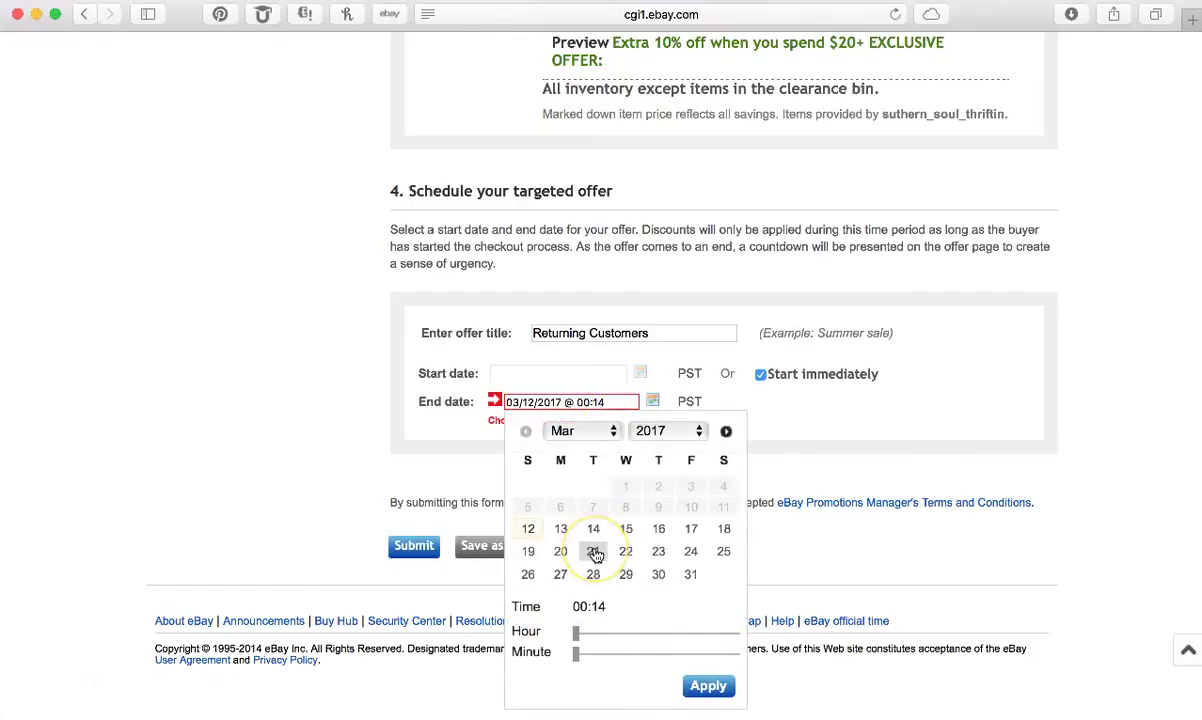
{"action": "left_click", "coordinate": [708, 687]}
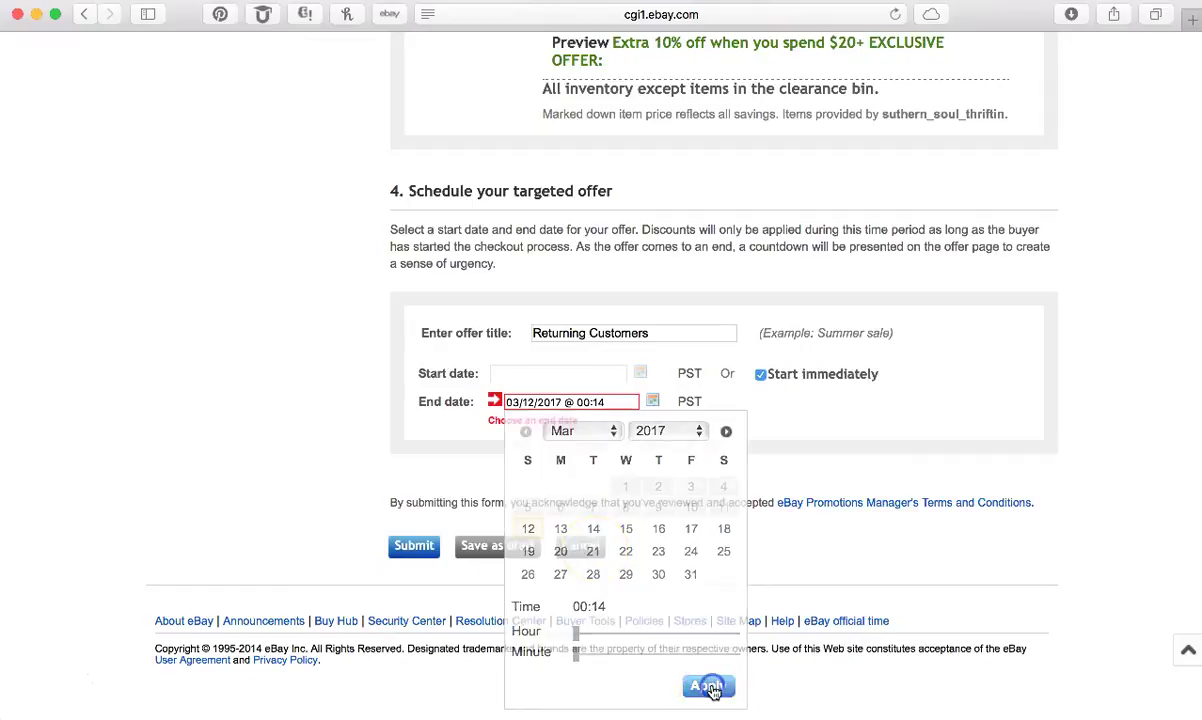
{"action": "left_click", "coordinate": [416, 546]}
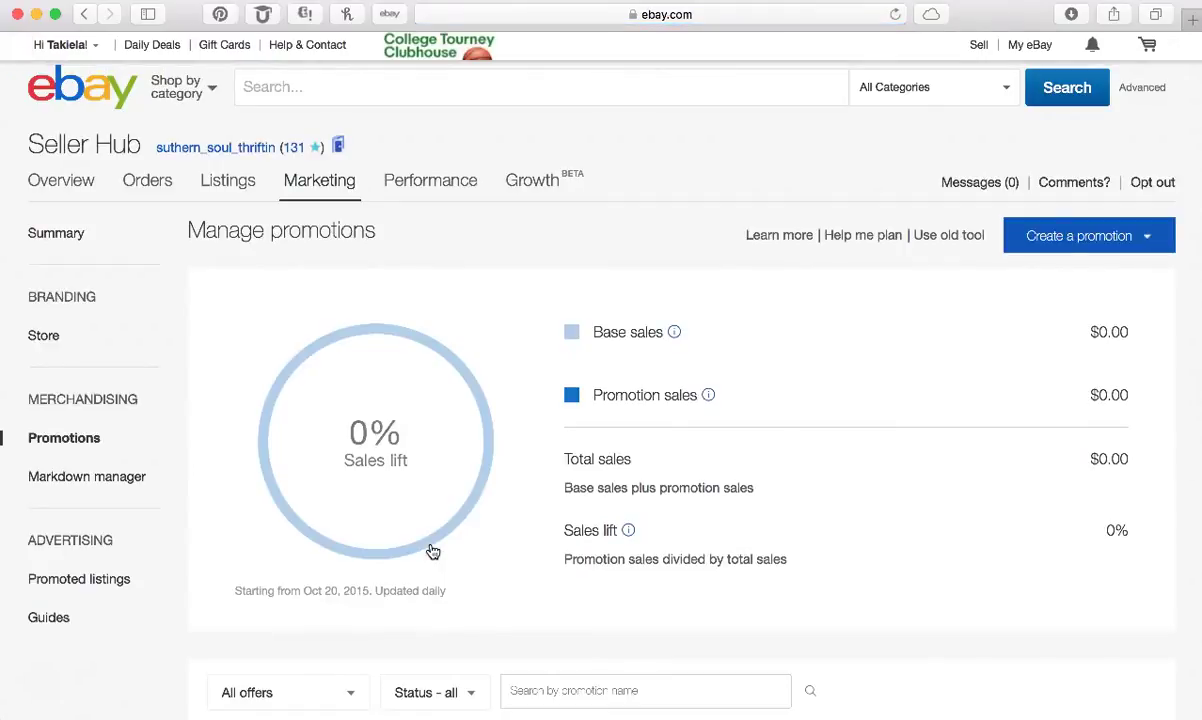
Find the "Returning Customers" codeless coupon in the promotions list and view its offer details
{"action": "scroll", "coordinate": [778, 671], "scroll_direction": "down", "scroll_amount": 8}
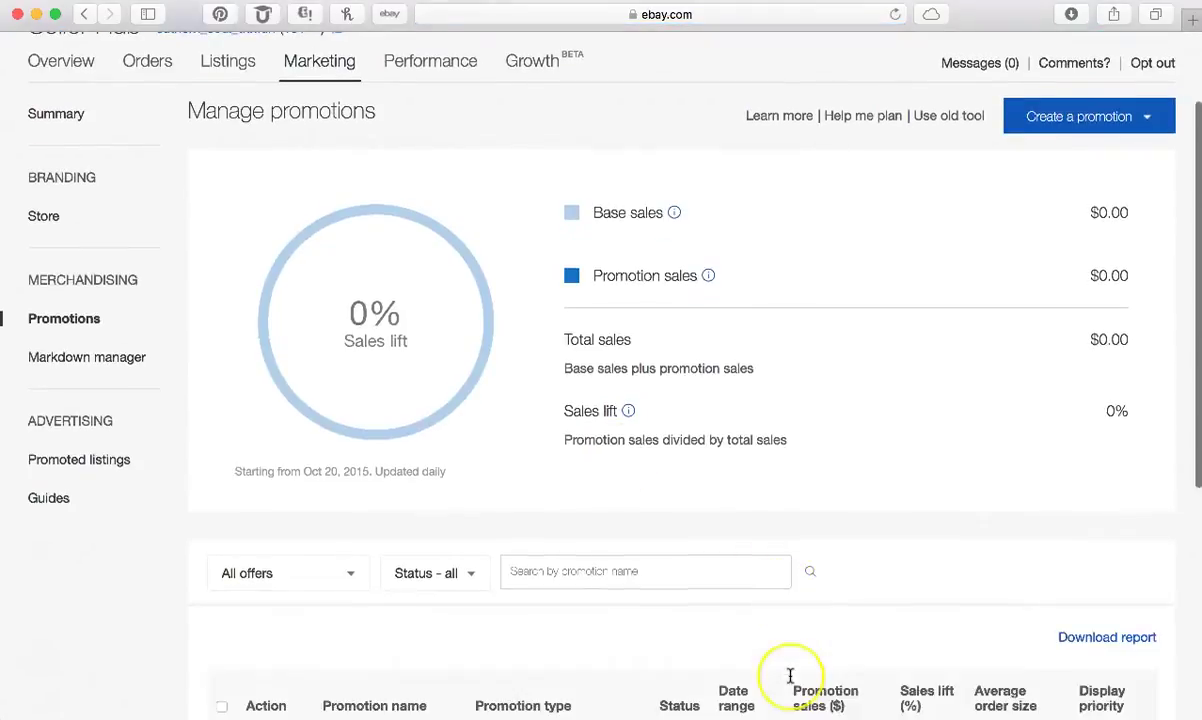
{"action": "scroll", "coordinate": [790, 676], "scroll_direction": "down", "scroll_amount": 2}
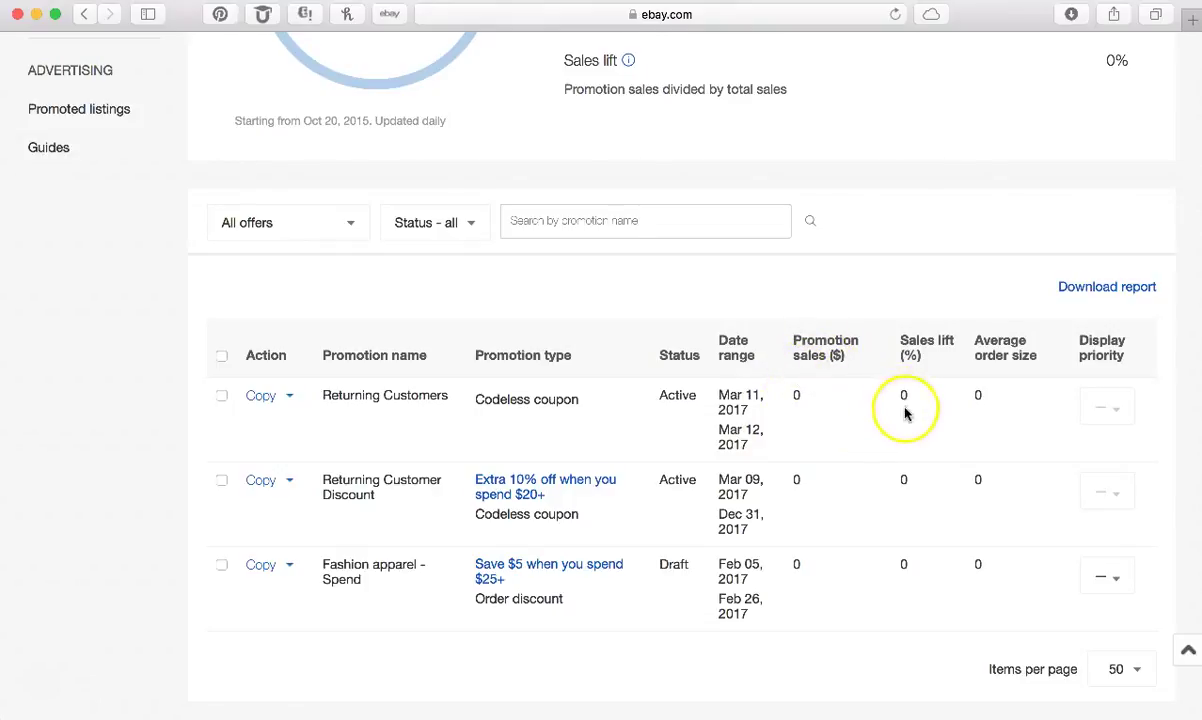
{"action": "scroll", "coordinate": [905, 414], "scroll_direction": "down", "scroll_amount": 3}
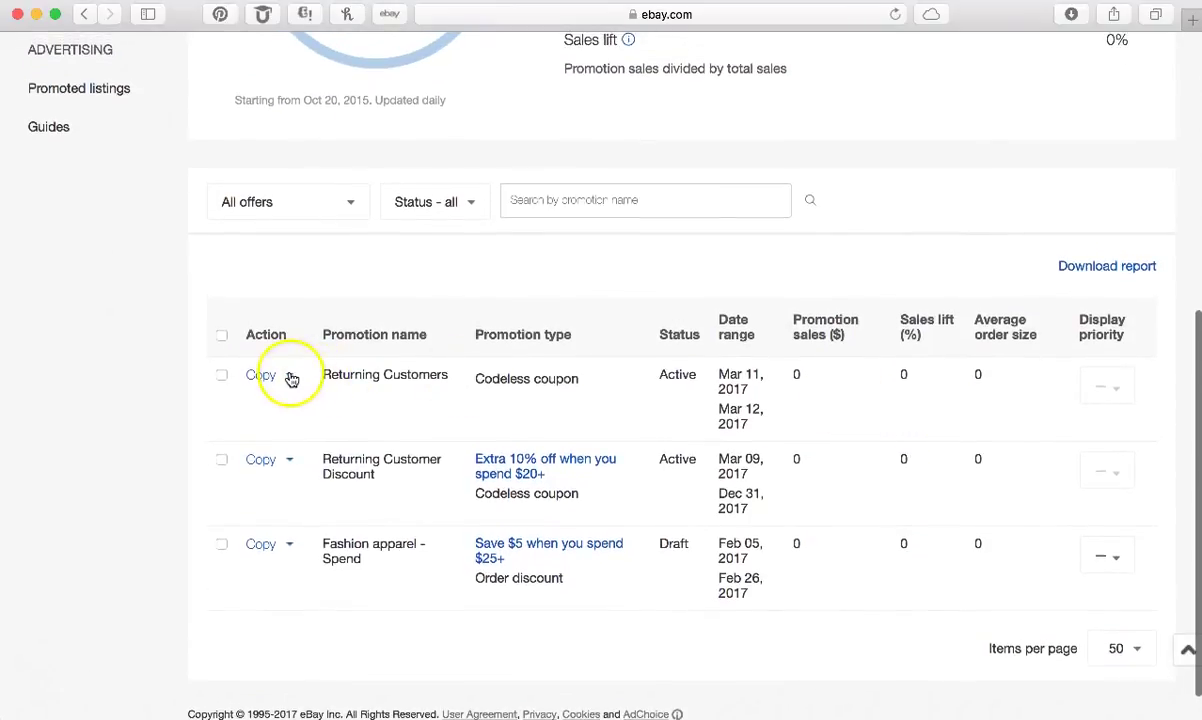
{"action": "left_click", "coordinate": [289, 377]}
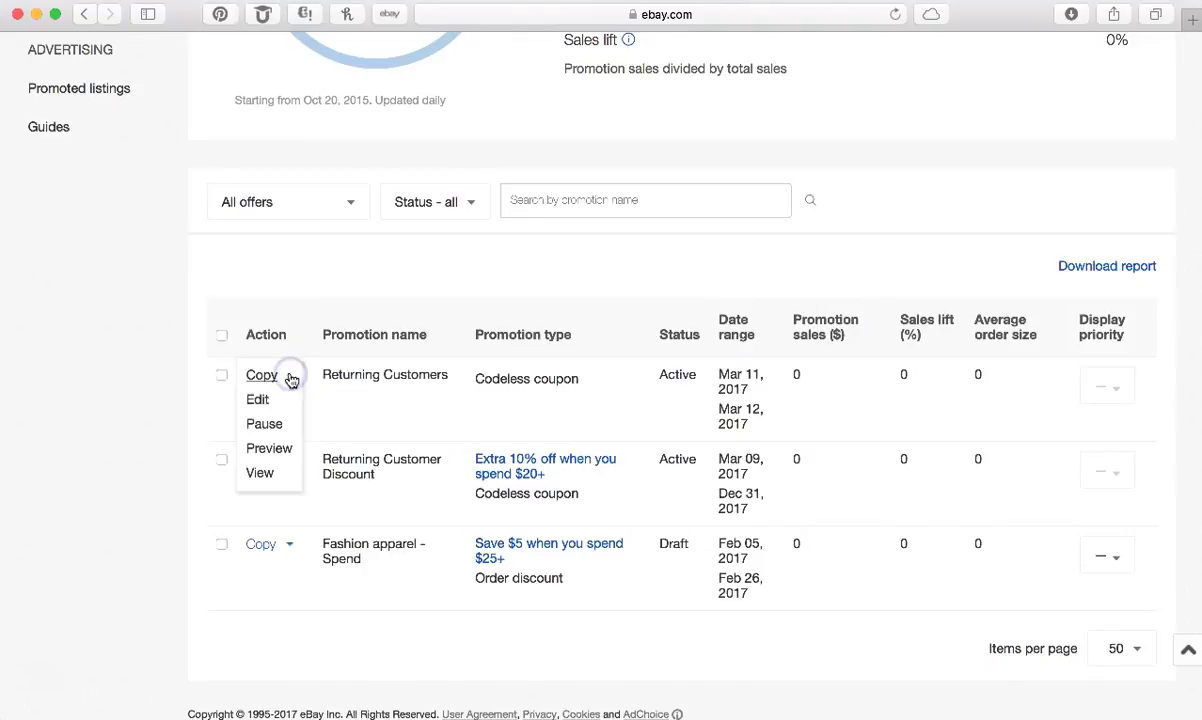
{"action": "left_click", "coordinate": [260, 473]}
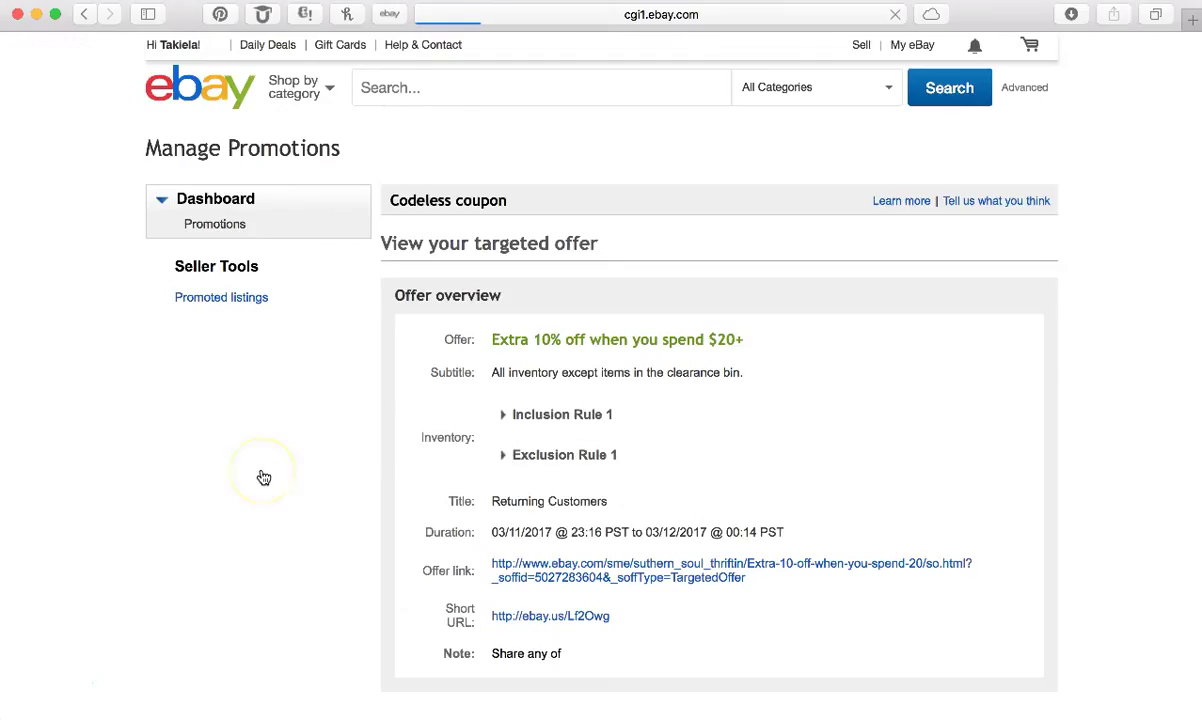
Copy the coupon's short URL from the offer overview
{"action": "scroll", "coordinate": [687, 492], "scroll_direction": "down", "scroll_amount": 3}
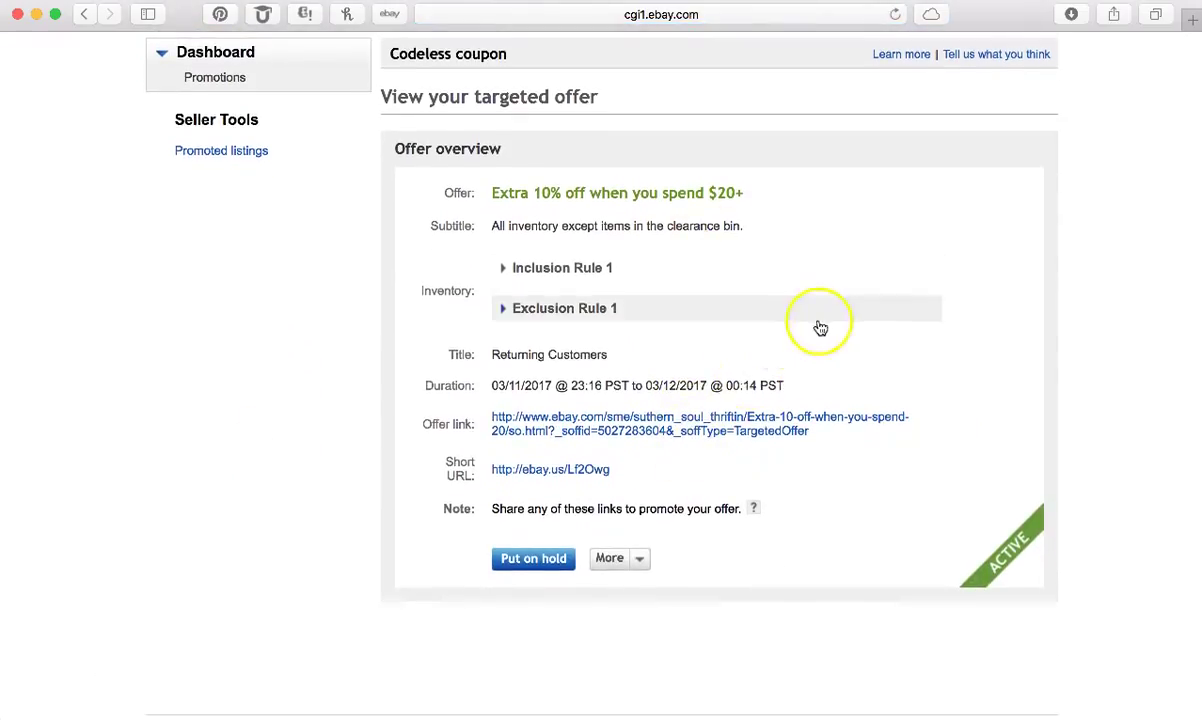
{"action": "scroll", "coordinate": [840, 327], "scroll_direction": "down", "scroll_amount": 1}
{"action": "scroll", "coordinate": [840, 327], "scroll_direction": "down", "scroll_amount": 2}
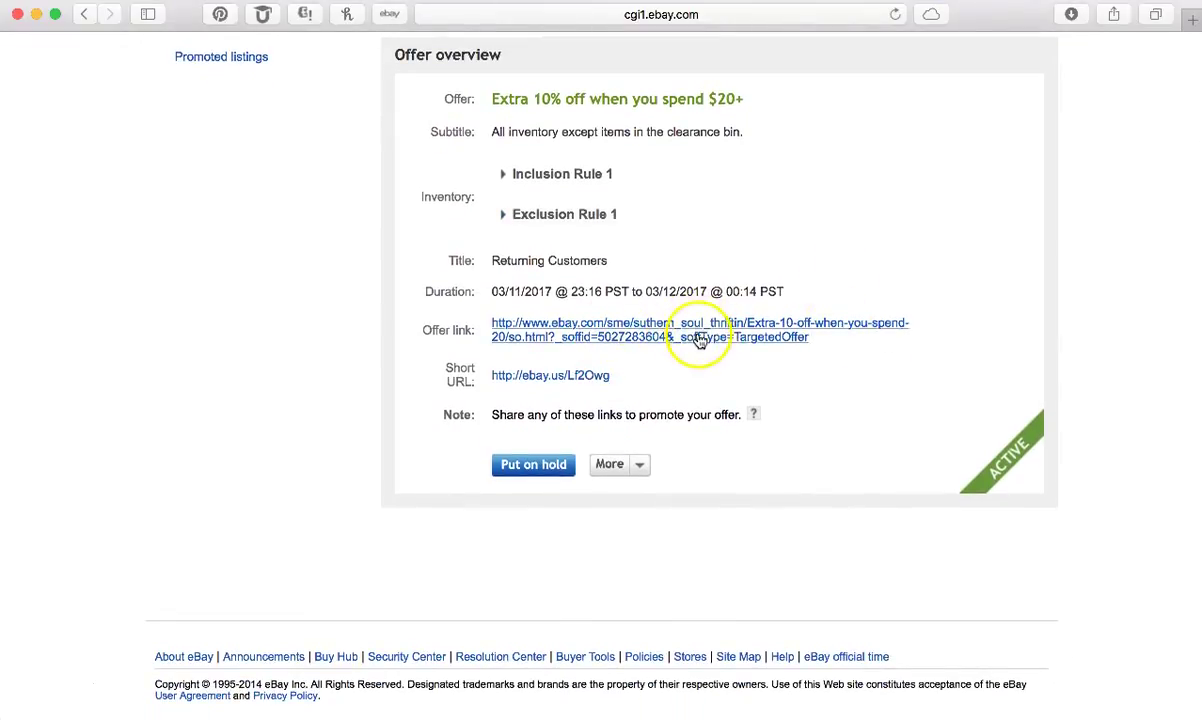
{"action": "scroll", "coordinate": [608, 383], "scroll_direction": "down", "scroll_amount": 1}
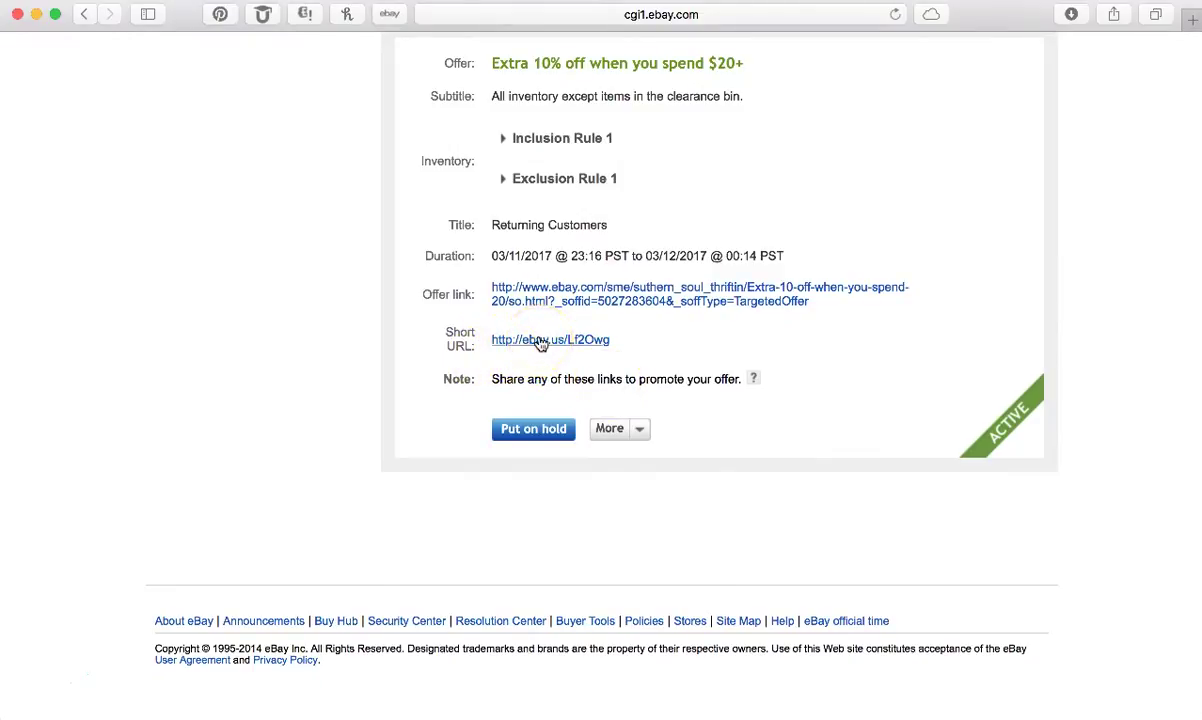
{"action": "right_click", "coordinate": [540, 343]}
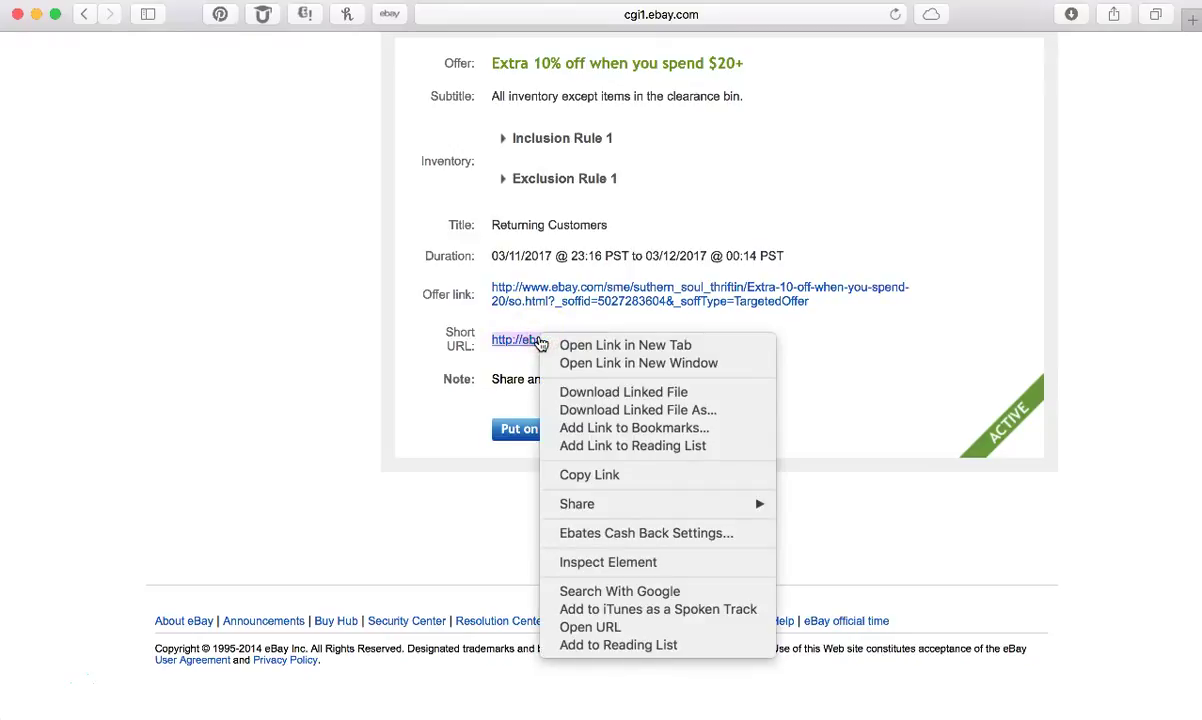
{"action": "left_click", "coordinate": [555, 474]}
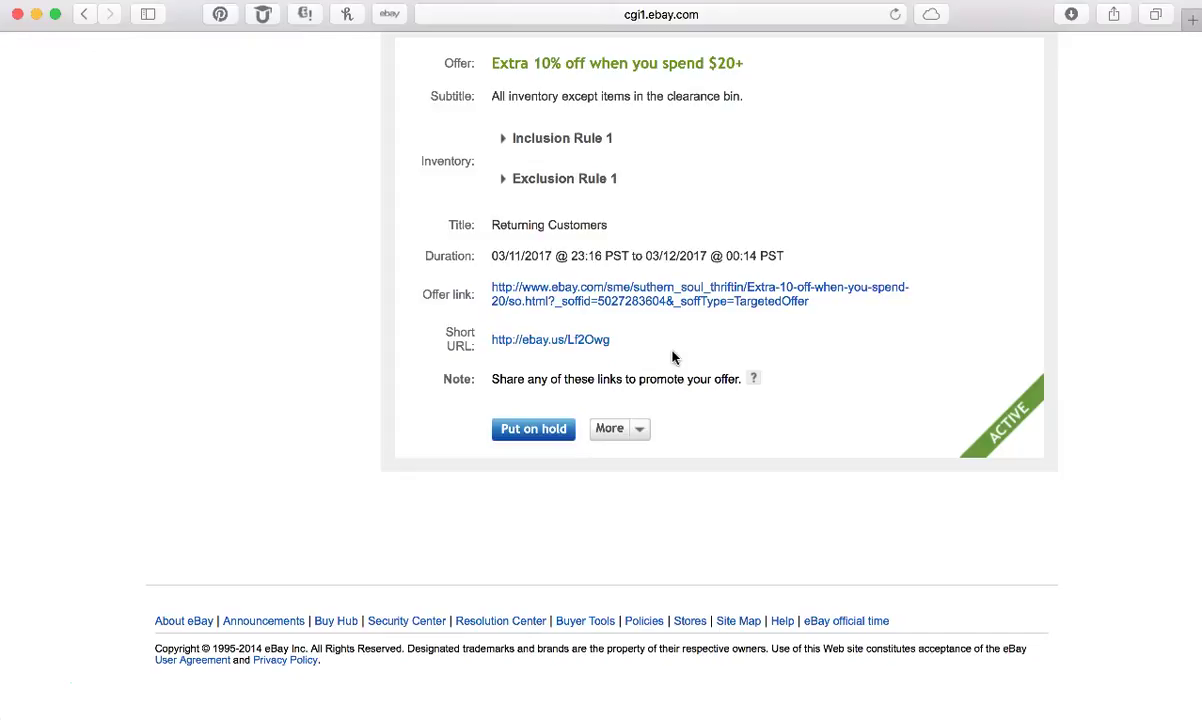
Open the coupon's short URL in a new tab and examine the buyer-facing offer page and its included items
{"action": "left_click", "coordinate": [553, 343]}
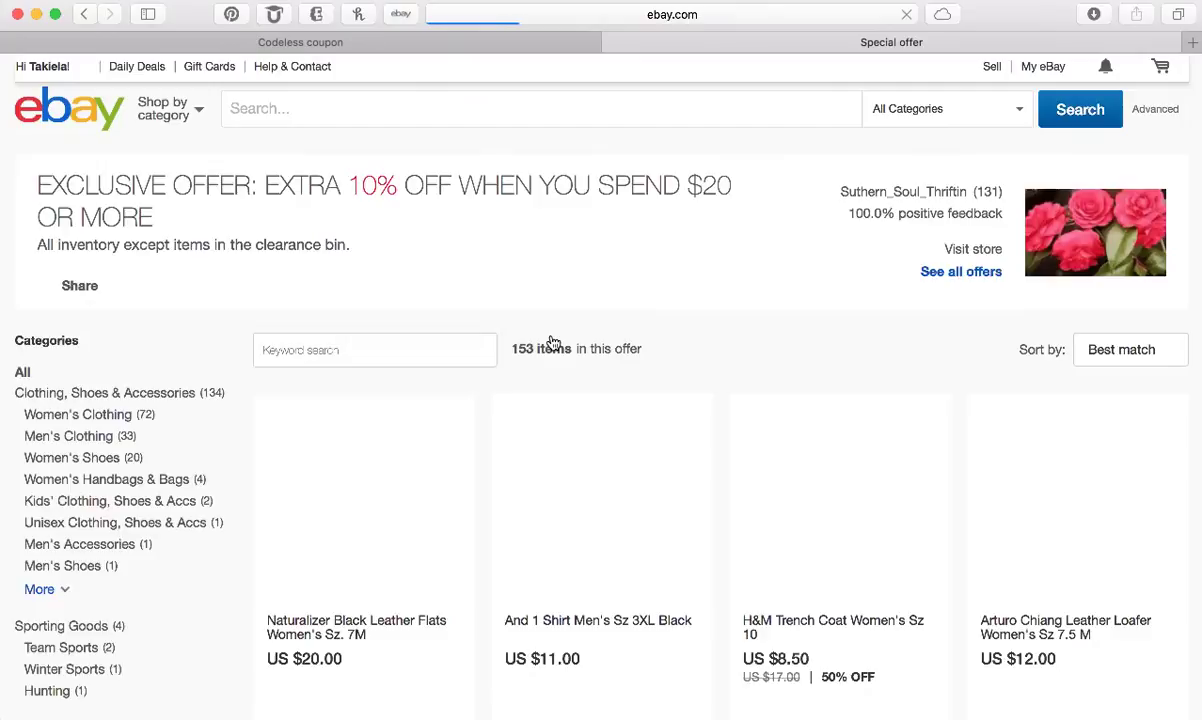
{"action": "scroll", "coordinate": [545, 420], "scroll_direction": "down", "scroll_amount": 3}
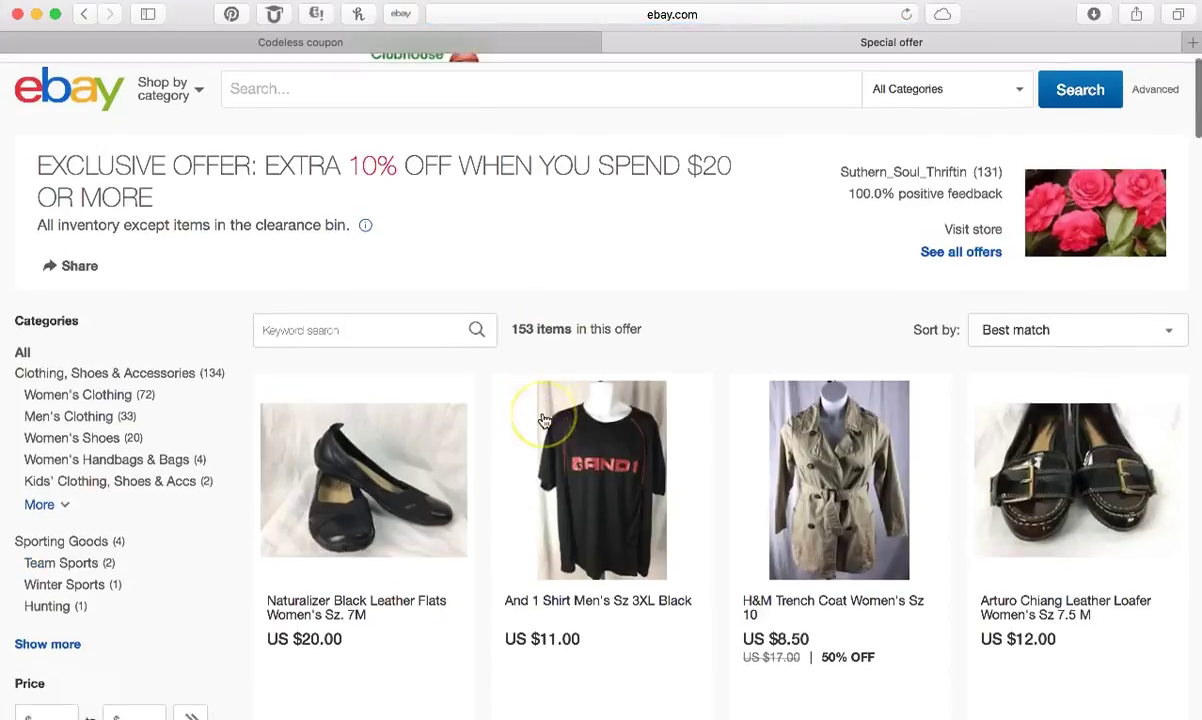
{"action": "scroll", "coordinate": [545, 420], "scroll_direction": "down", "scroll_amount": 3}
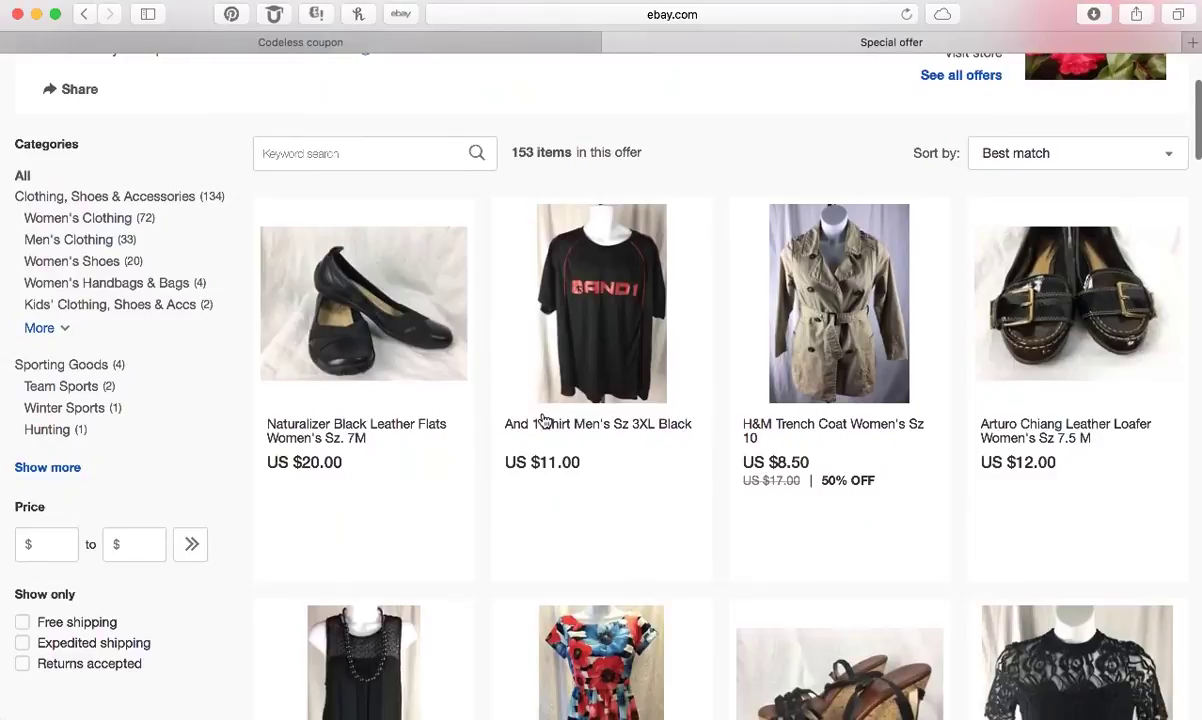
{"action": "scroll", "coordinate": [545, 420], "scroll_direction": "up", "scroll_amount": 5}
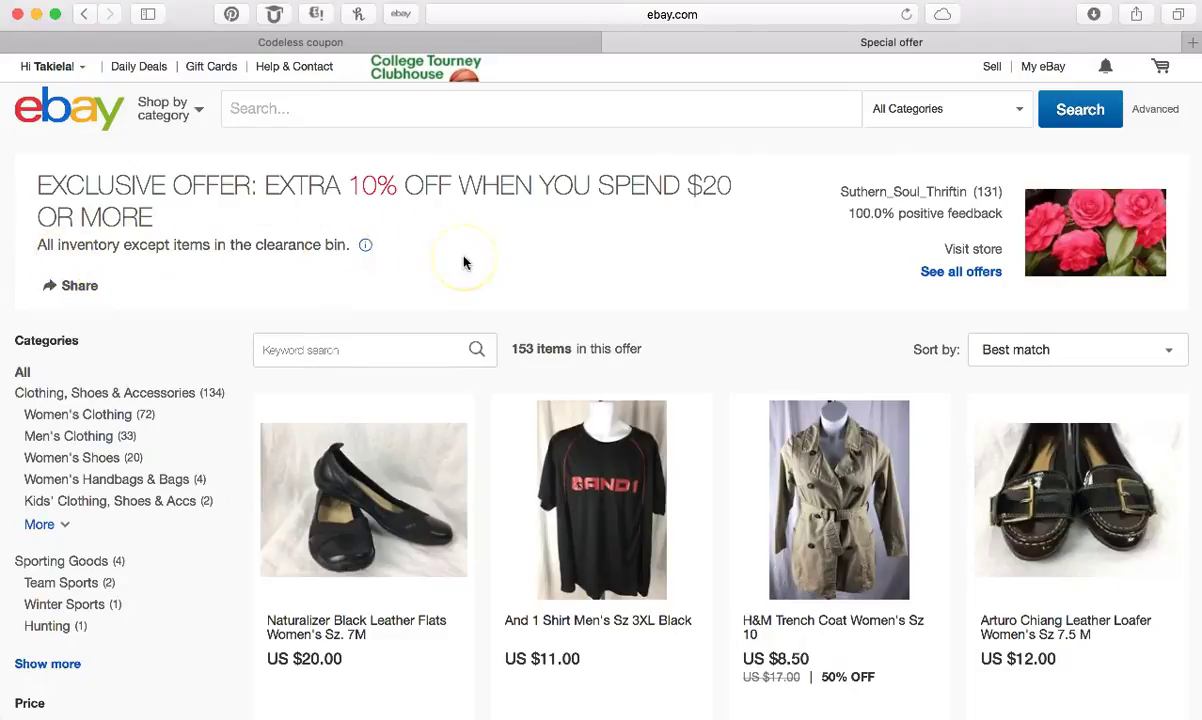
Return from the special offer page to the coupon's offer overview
{"action": "left_click", "coordinate": [83, 15]}
{"action": "scroll", "coordinate": [268, 166], "scroll_direction": "up", "scroll_amount": 5}
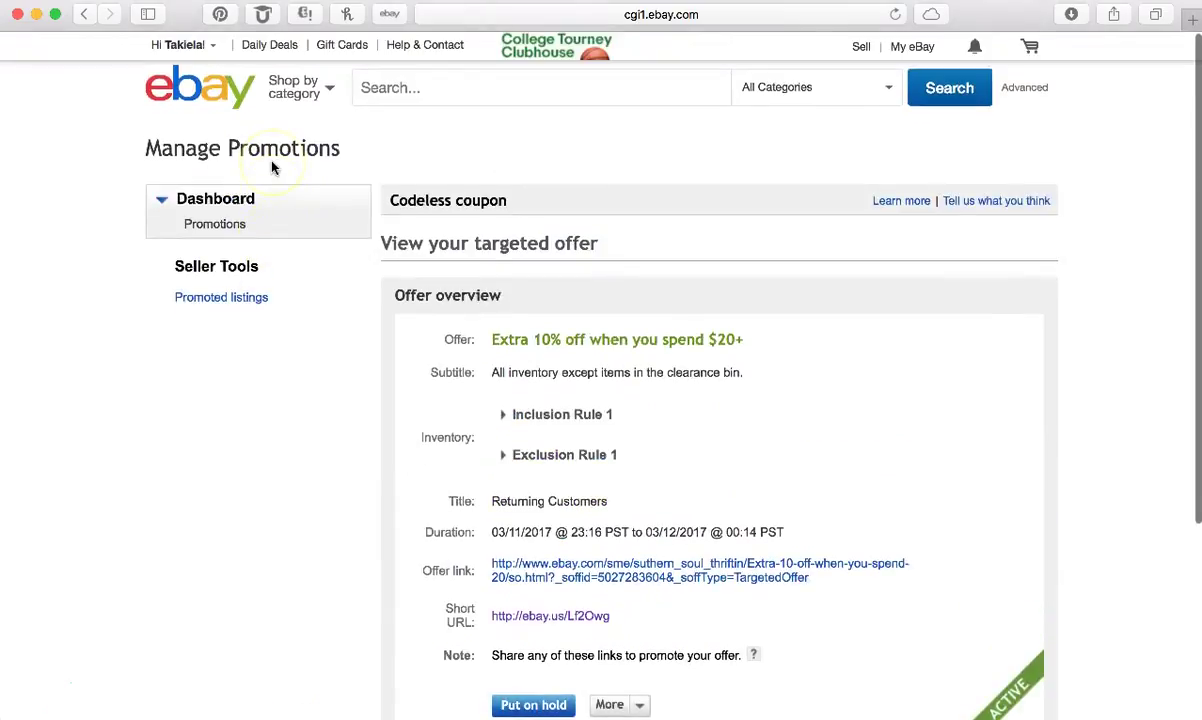
{"action": "scroll", "coordinate": [271, 155], "scroll_direction": "down", "scroll_amount": 1}
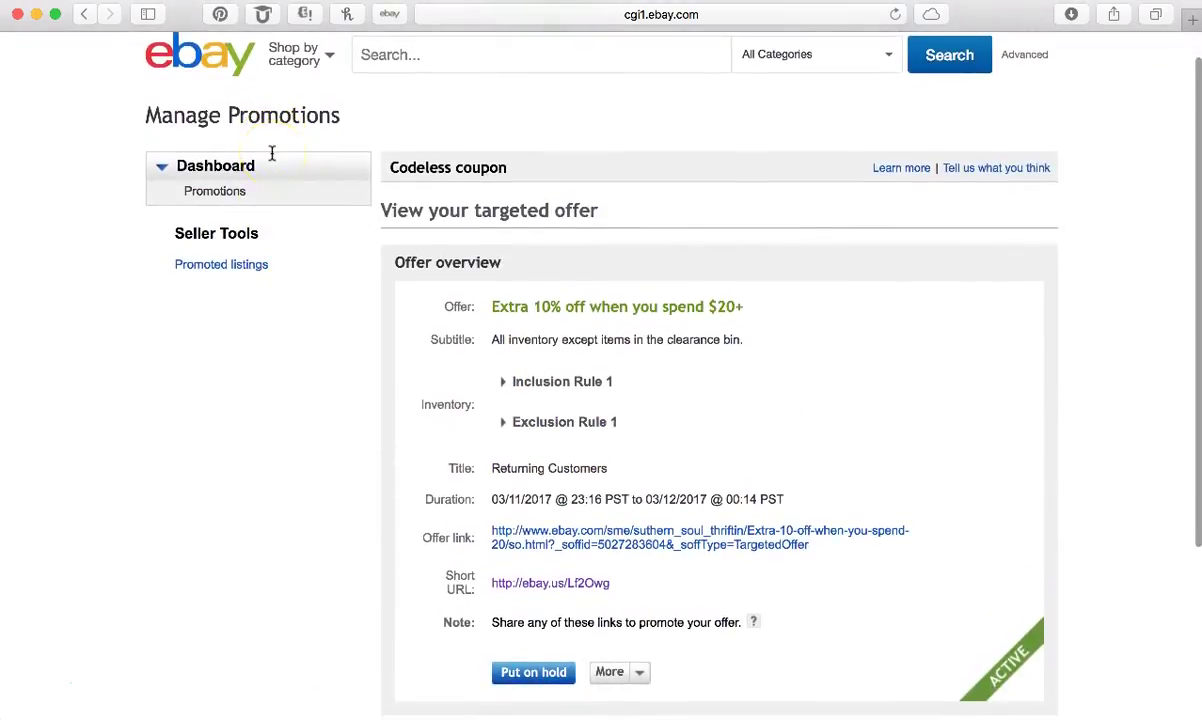